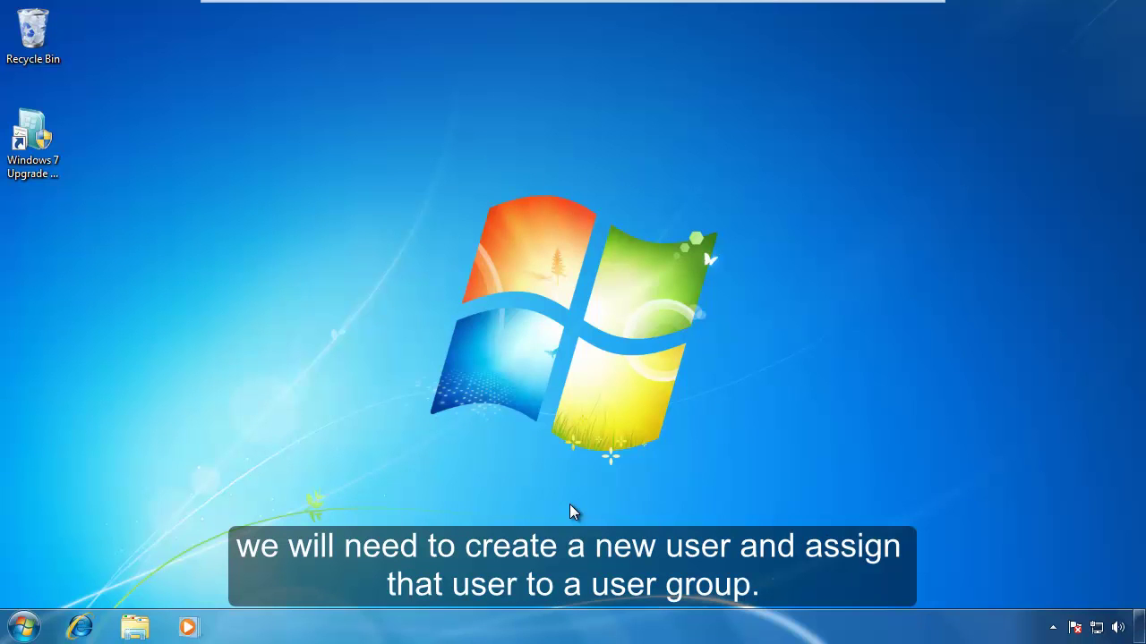
Create a new Standard user account named 'test' from Control Panel's Manage Accounts page.
{"action": "left_click", "coordinate": [20, 630]}
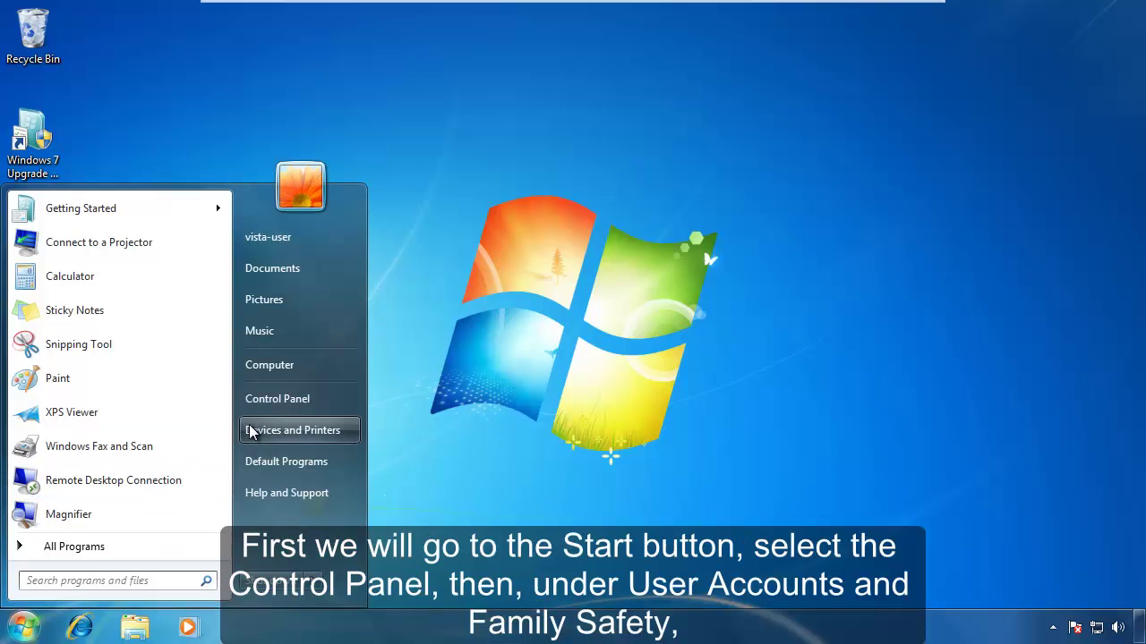
{"action": "left_click", "coordinate": [273, 399]}
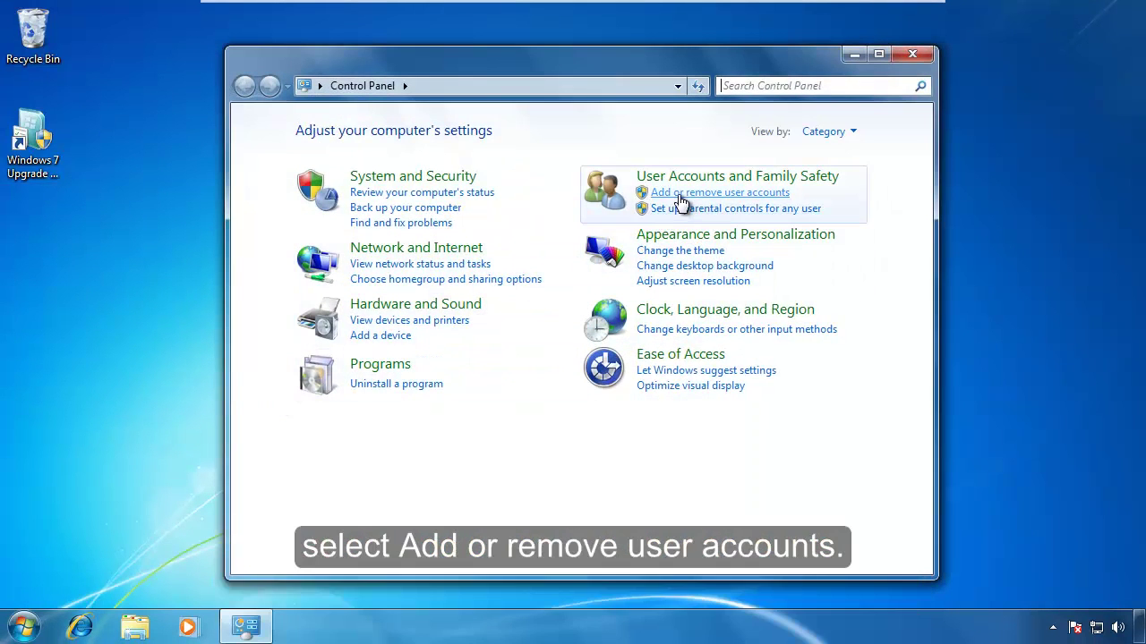
{"action": "left_click", "coordinate": [680, 194]}
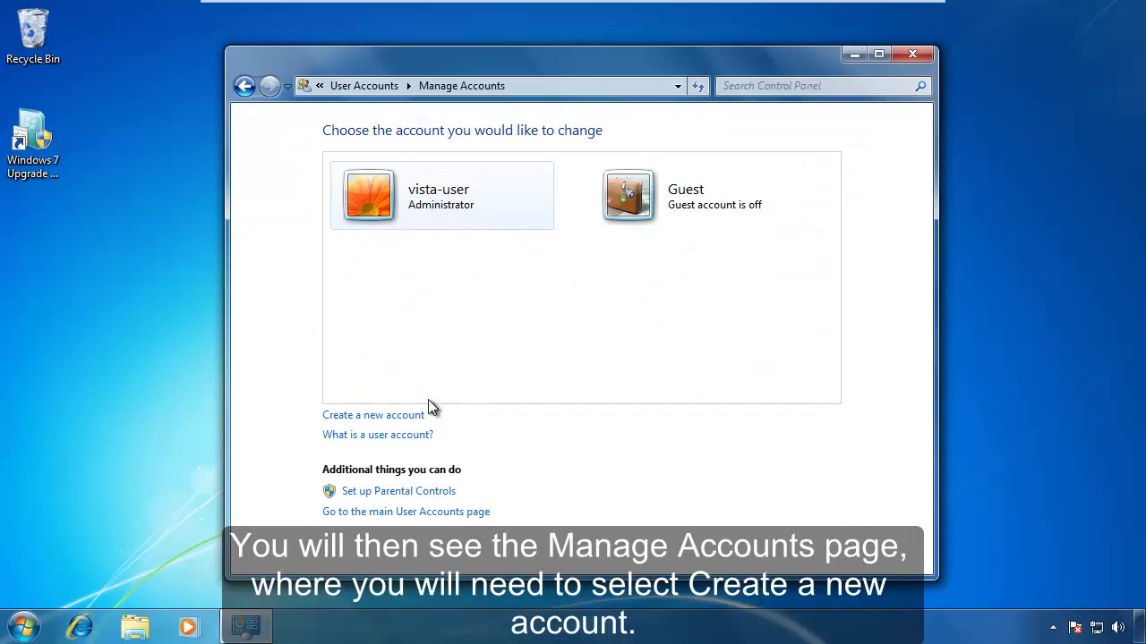
{"action": "left_click", "coordinate": [394, 421]}
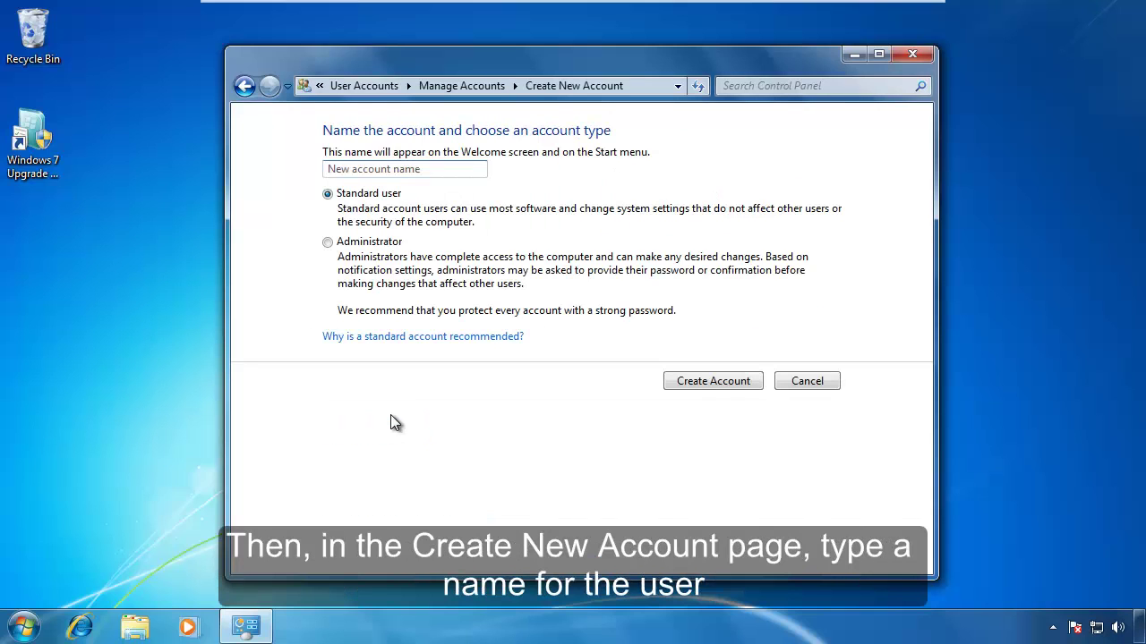
{"action": "type", "text": "test"}
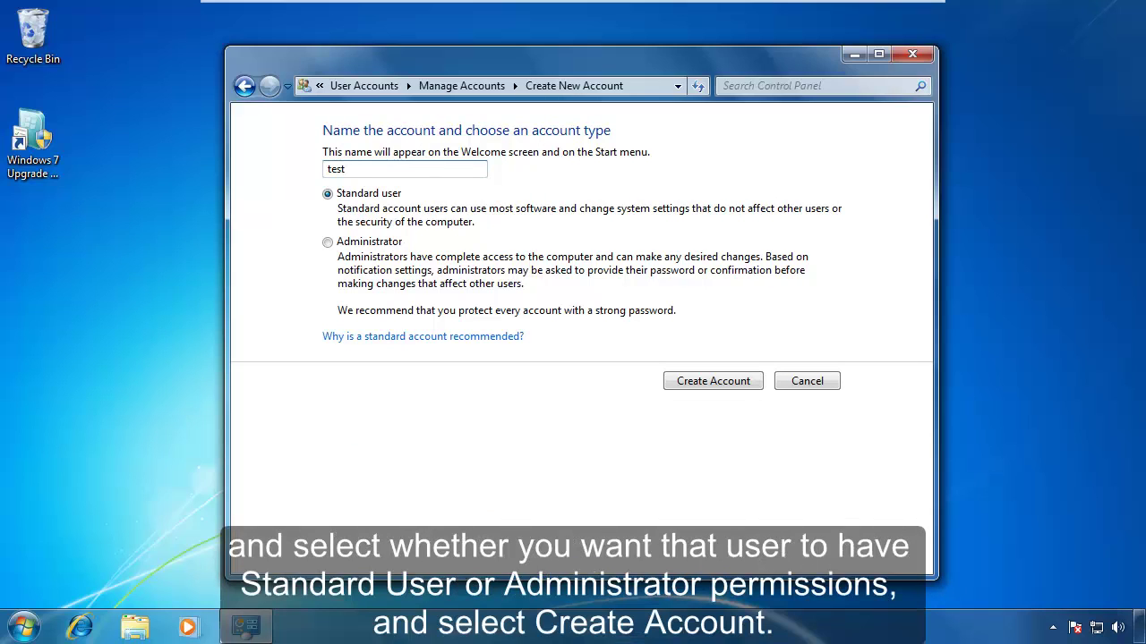
{"action": "left_click", "coordinate": [730, 381]}
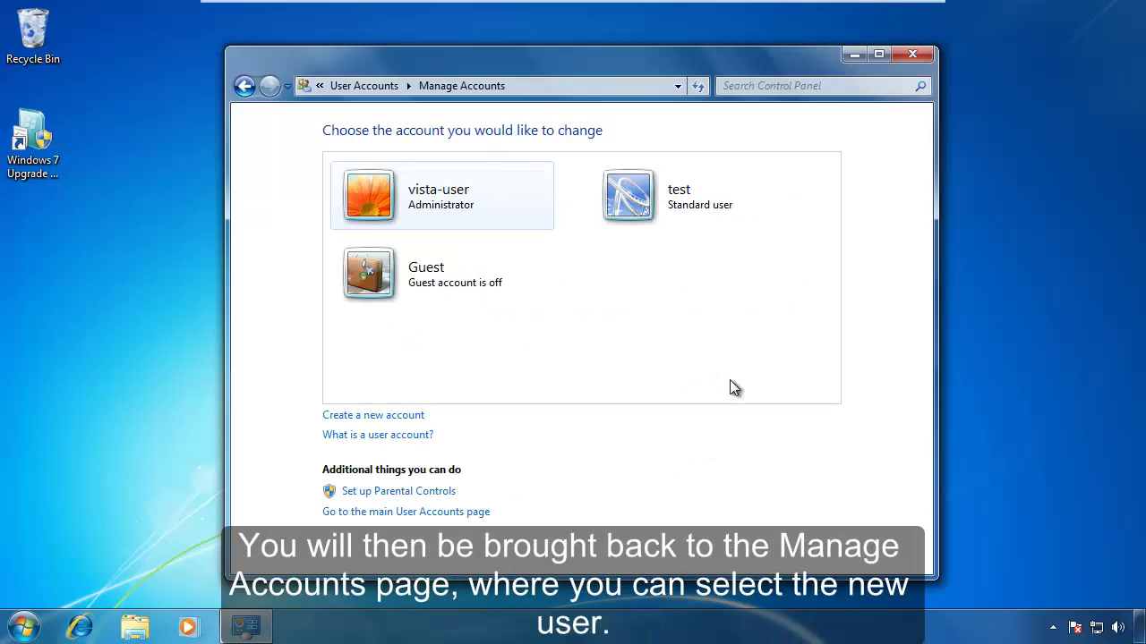
Give the test account a confirmed password with the hint 'test', then close Control Panel.
{"action": "left_click", "coordinate": [680, 221]}
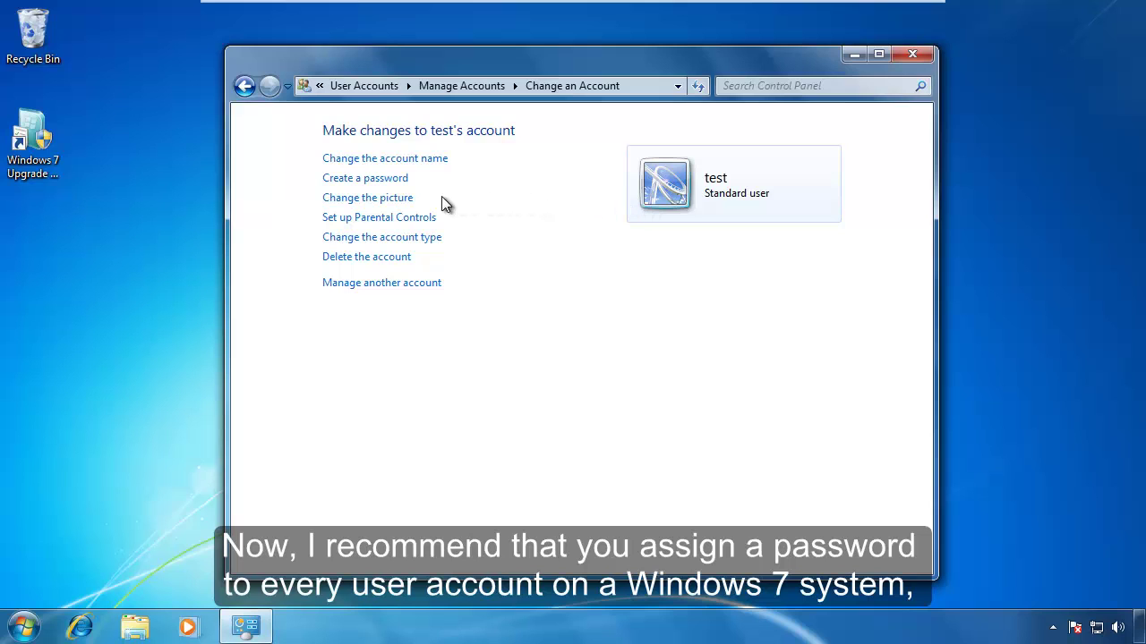
{"action": "left_click", "coordinate": [380, 188]}
{"action": "type", "text": "1234"}
{"action": "key", "text": "Tab"}
{"action": "type", "text": "1234"}
{"action": "key", "text": "Tab"}
{"action": "type", "text": "test"}
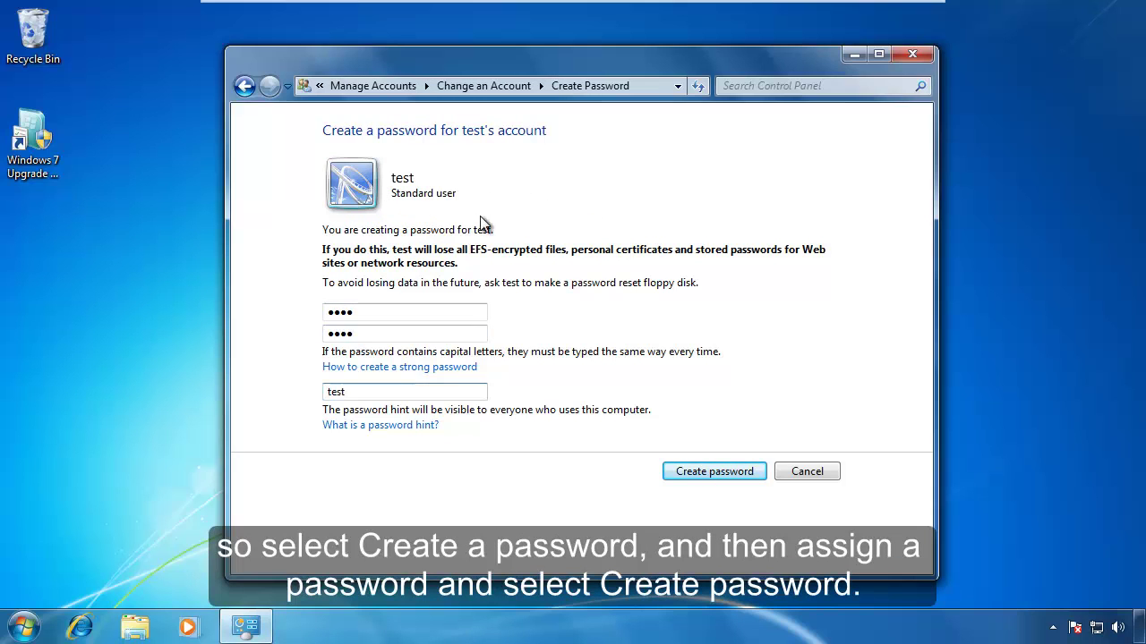
{"action": "left_click", "coordinate": [707, 471]}
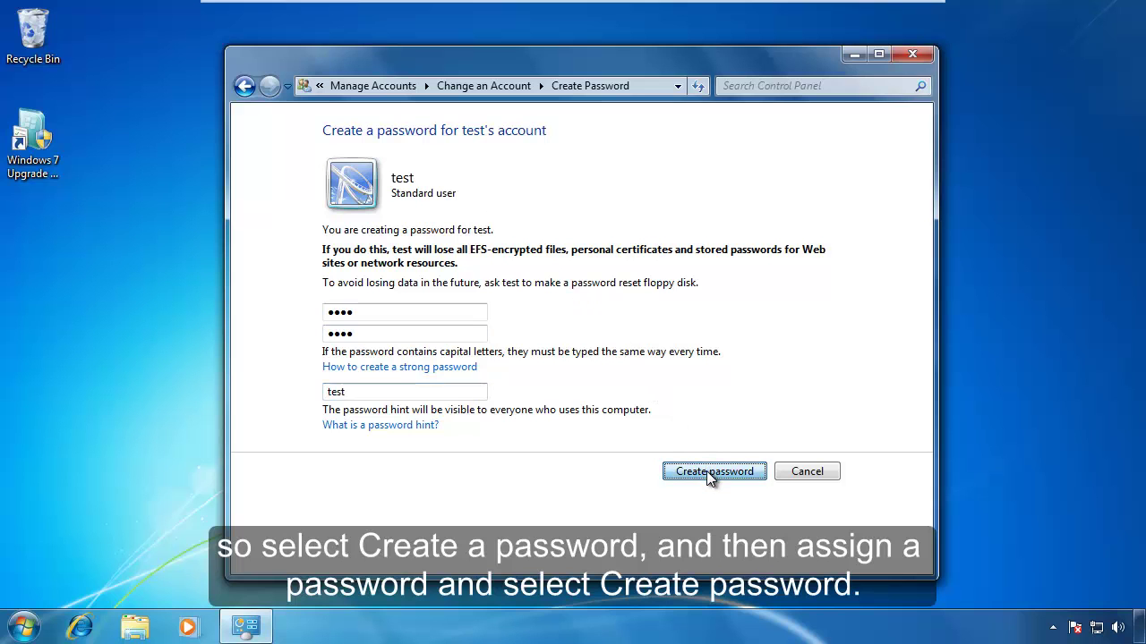
{"action": "left_click", "coordinate": [911, 56]}
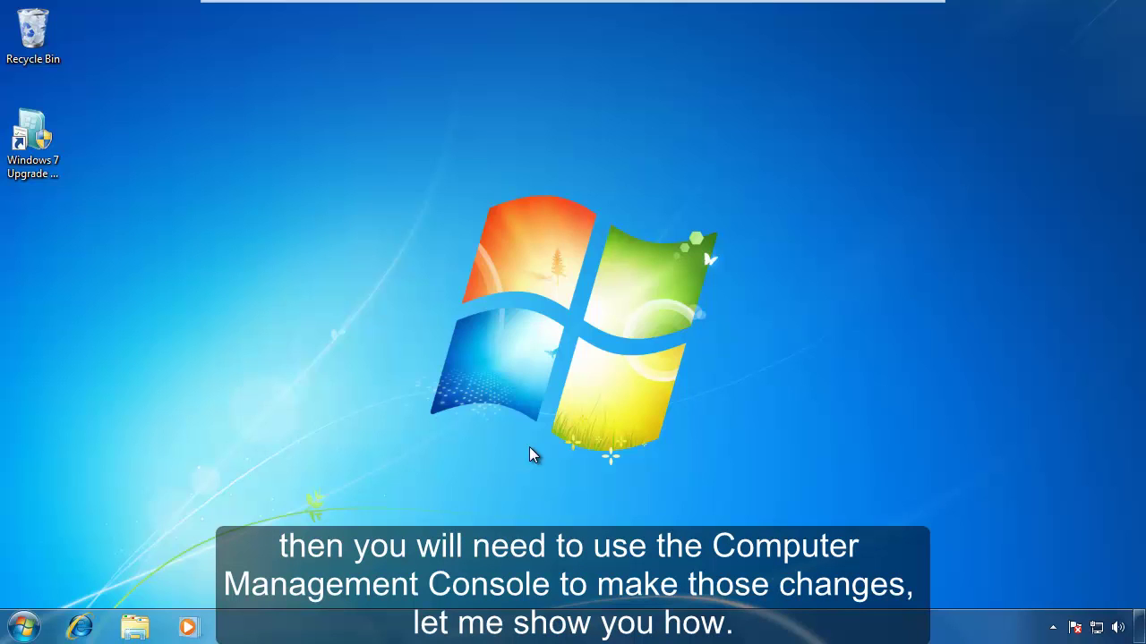
Launch Computer Management through the Manage option of the Start menu's Computer entry.
{"action": "left_click", "coordinate": [28, 630]}
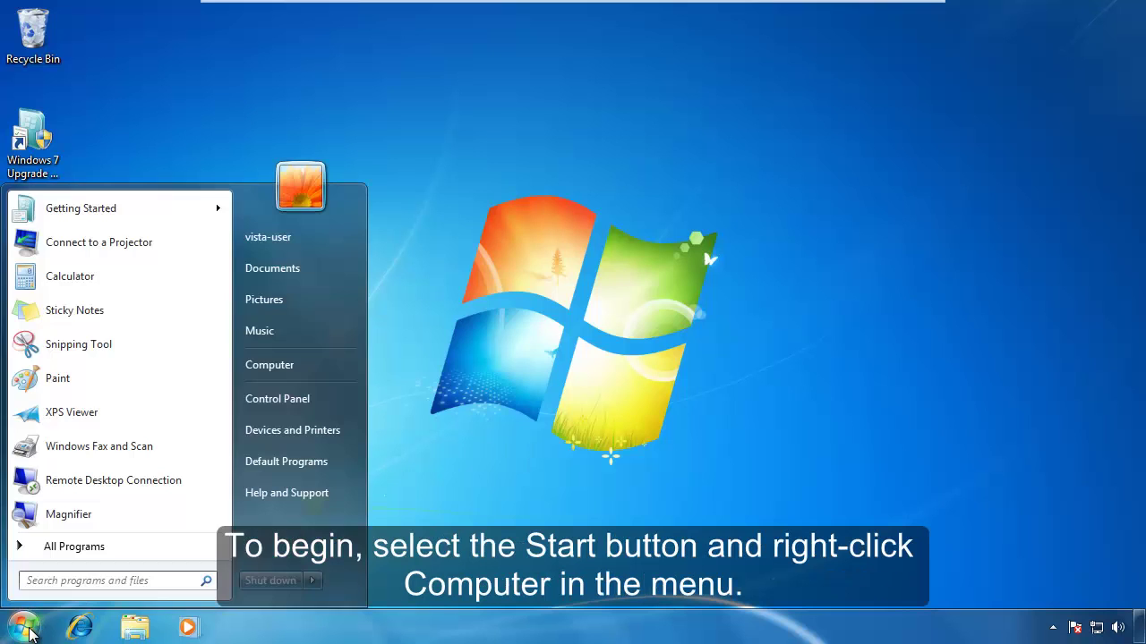
{"action": "right_click", "coordinate": [269, 368]}
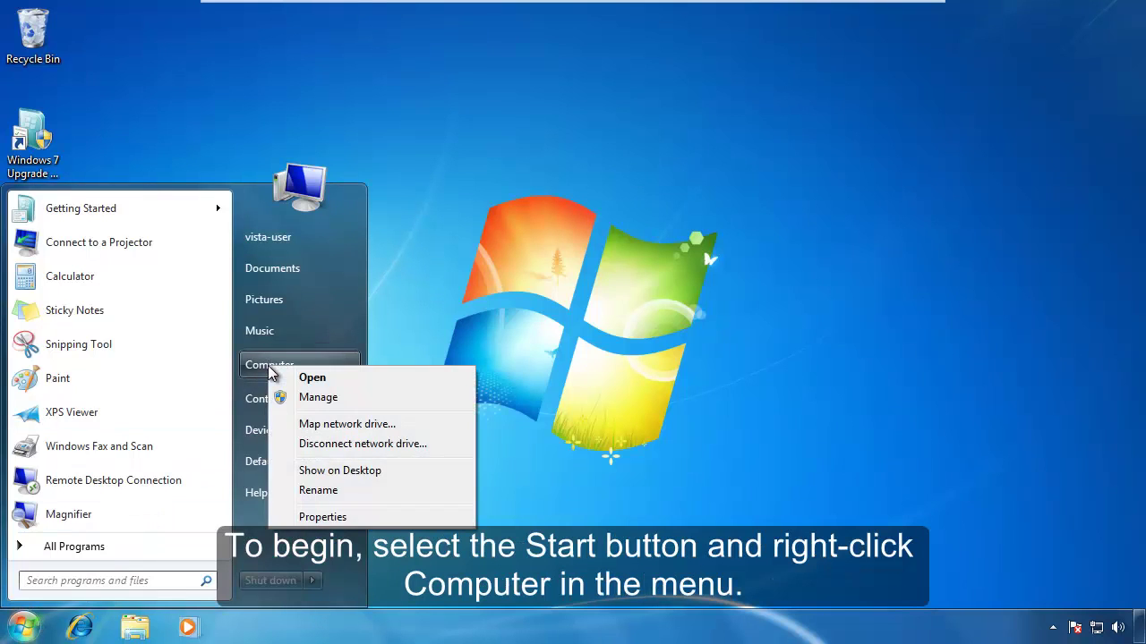
{"action": "left_click", "coordinate": [335, 403]}
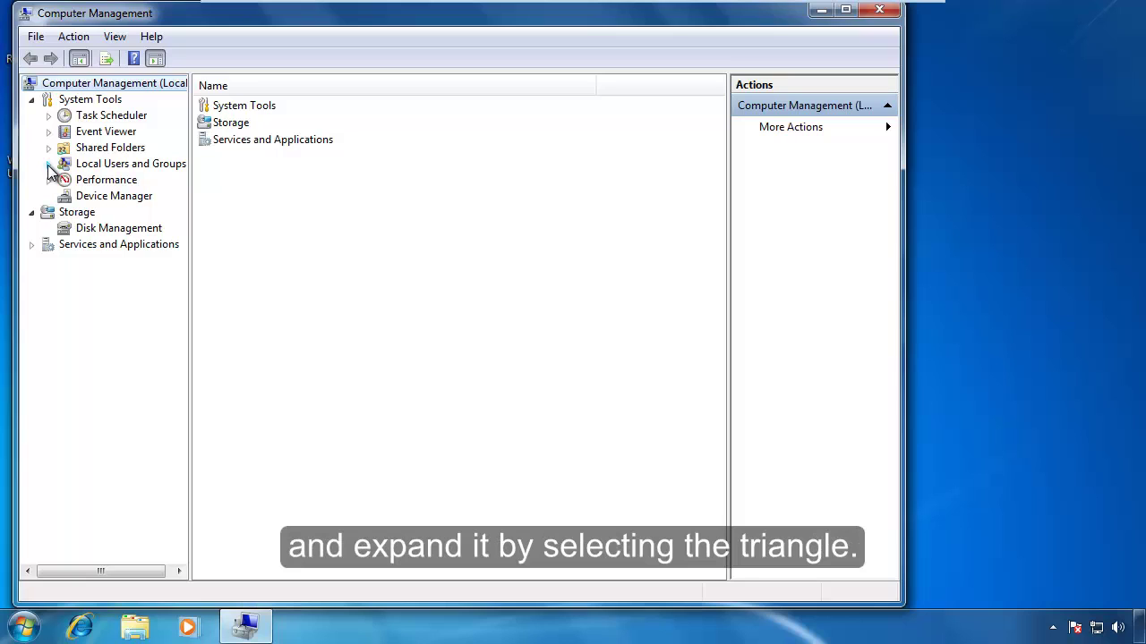
Start a new local user named test2 under Users and enter its confirmed password.
{"action": "left_click", "coordinate": [49, 167]}
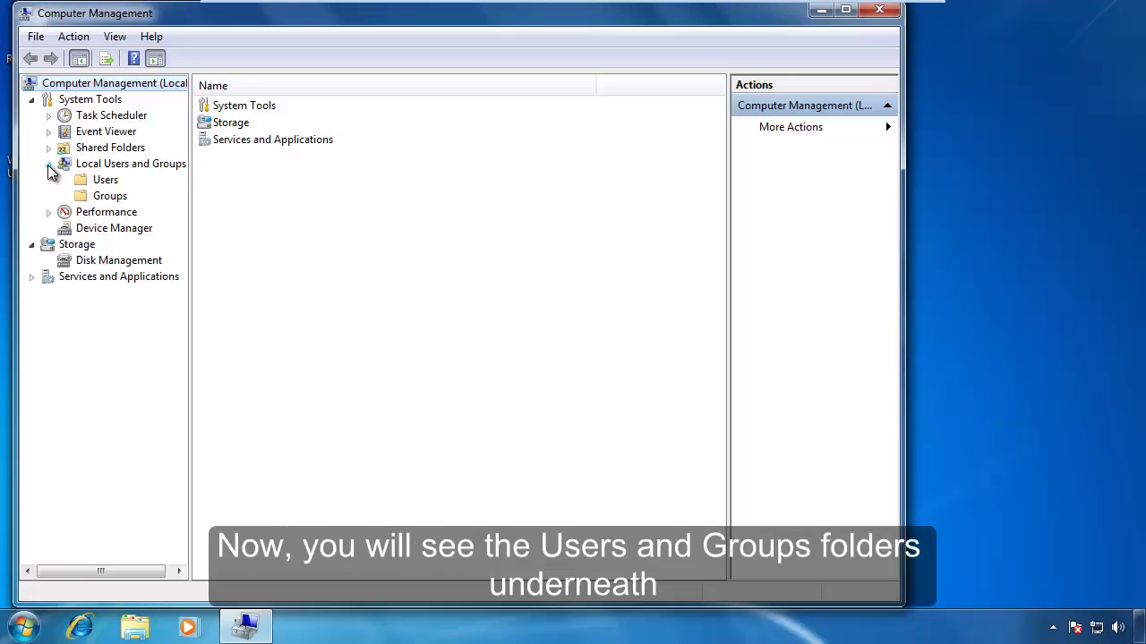
{"action": "right_click", "coordinate": [105, 181]}
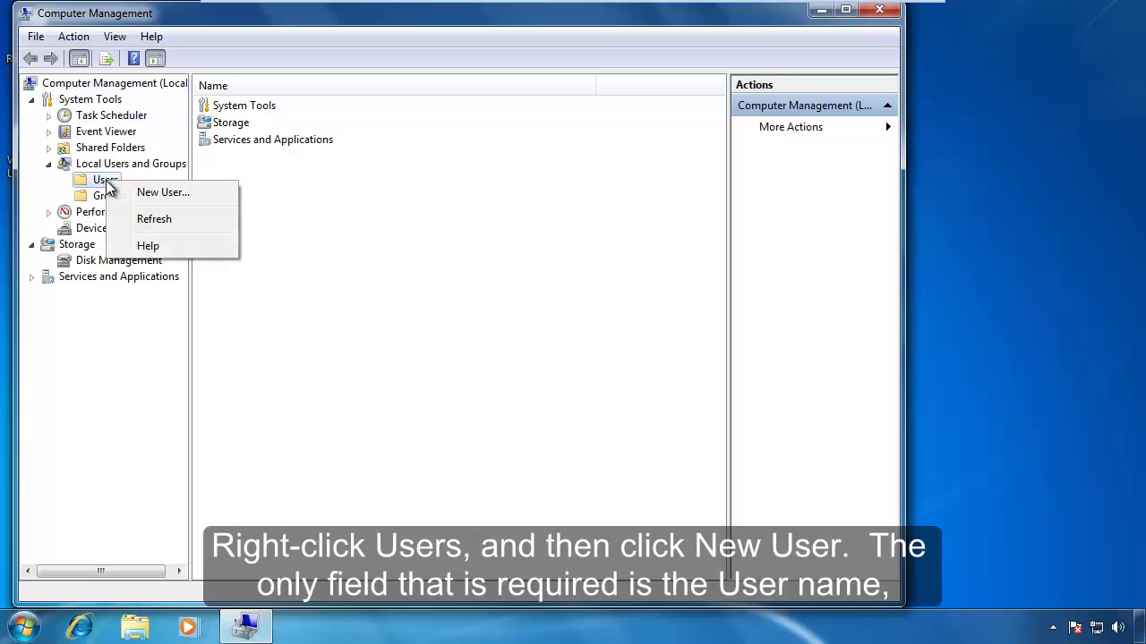
{"action": "left_click", "coordinate": [156, 195]}
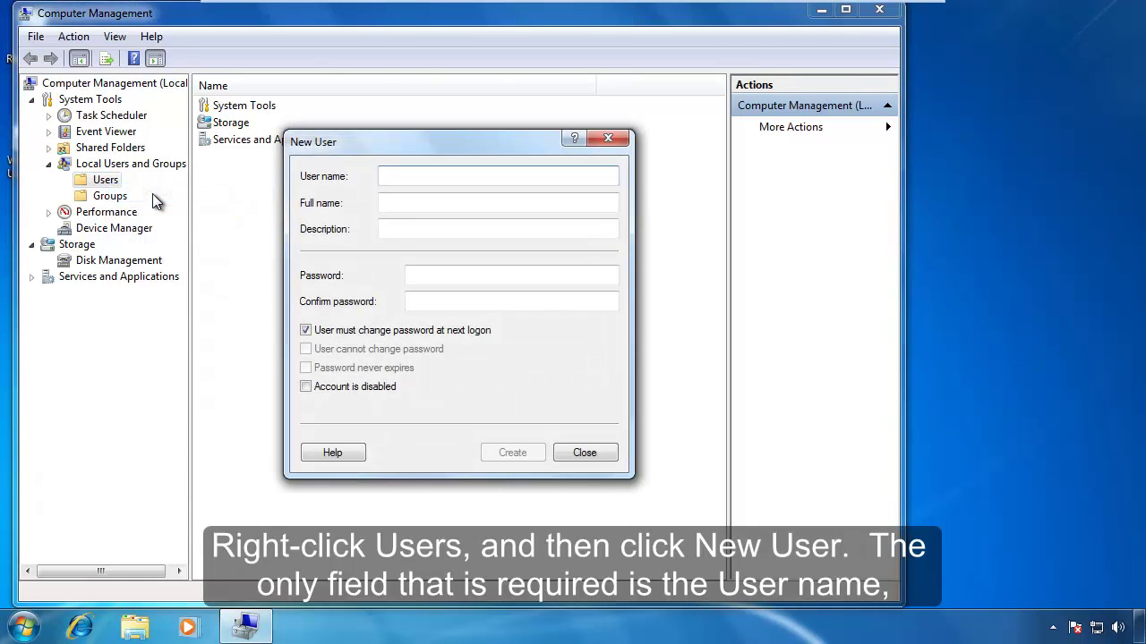
{"action": "type", "text": "test"}
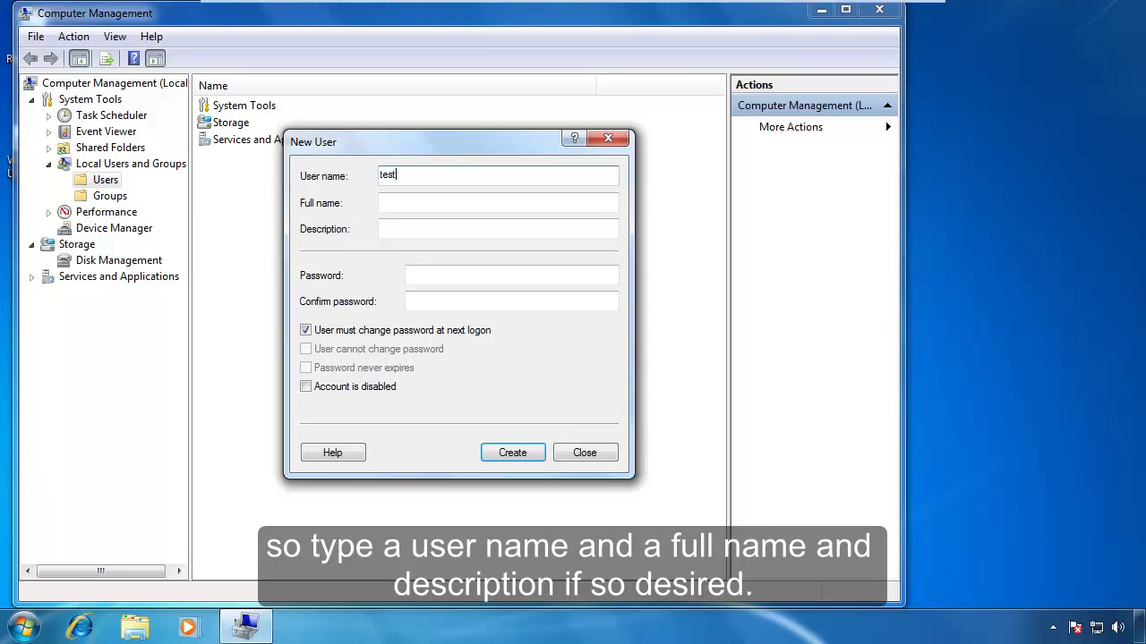
{"action": "type", "text": "2"}
{"action": "left_click", "coordinate": [442, 271]}
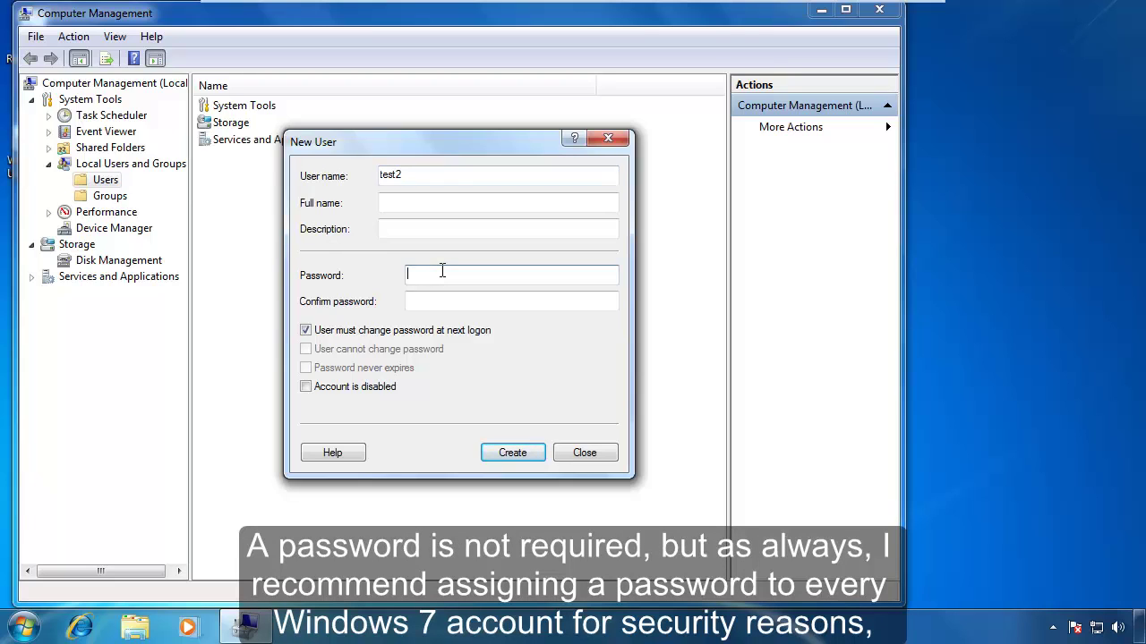
{"action": "type", "text": "test"}
{"action": "key", "text": "Tab"}
{"action": "type", "text": "test"}
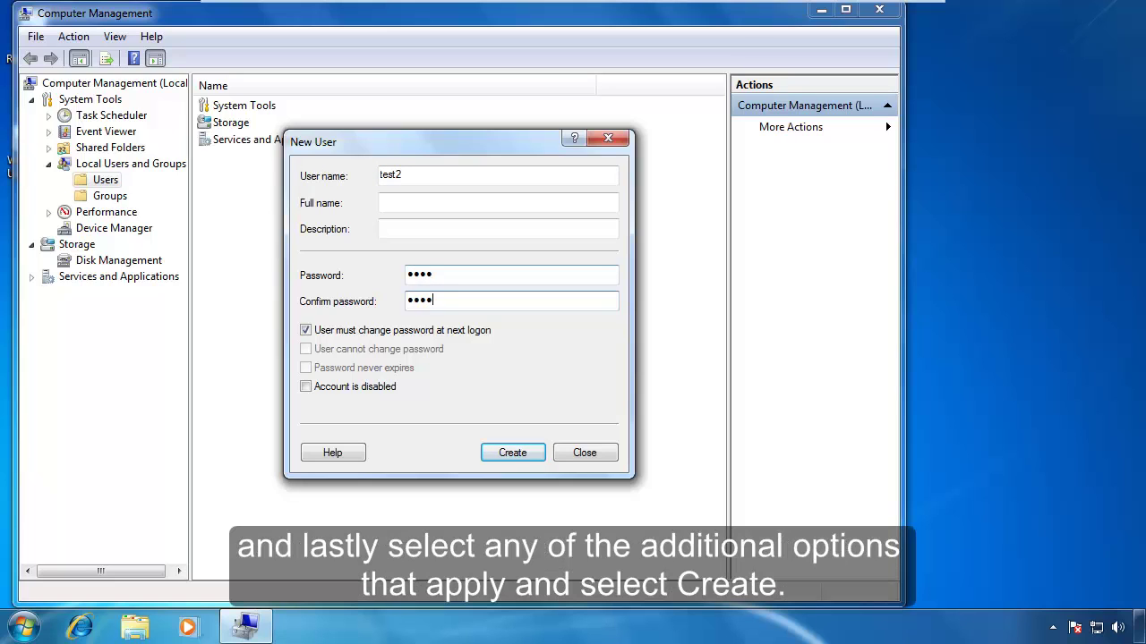
Untick change-at-next-logon, tick password never expires, create test2, and list local users.
{"action": "left_click", "coordinate": [311, 332]}
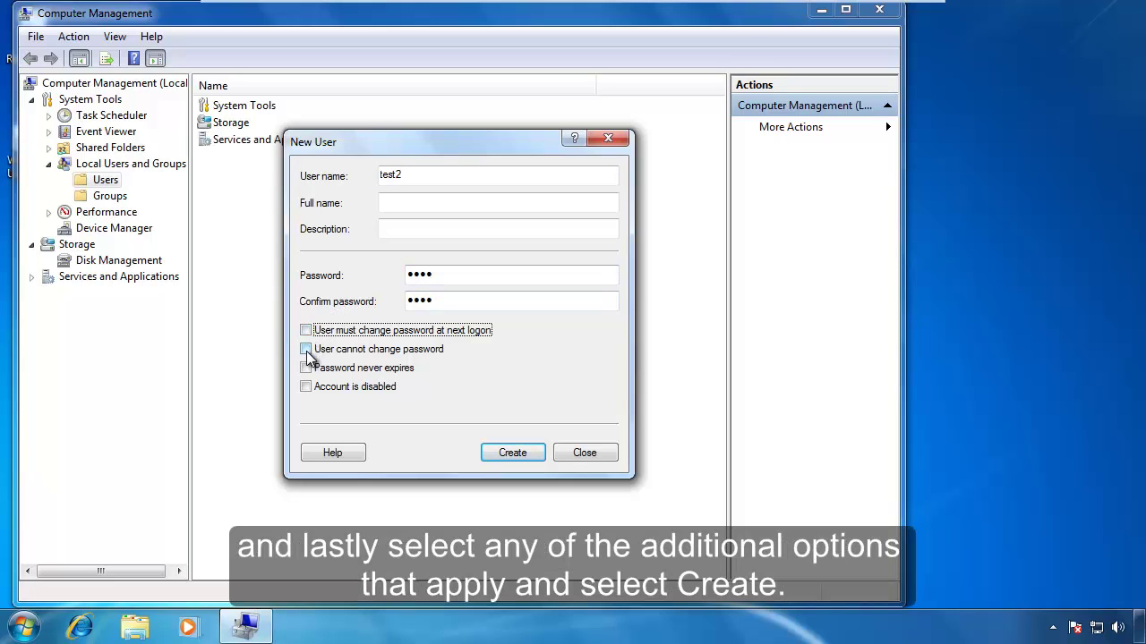
{"action": "left_click", "coordinate": [306, 369]}
{"action": "left_click", "coordinate": [506, 456]}
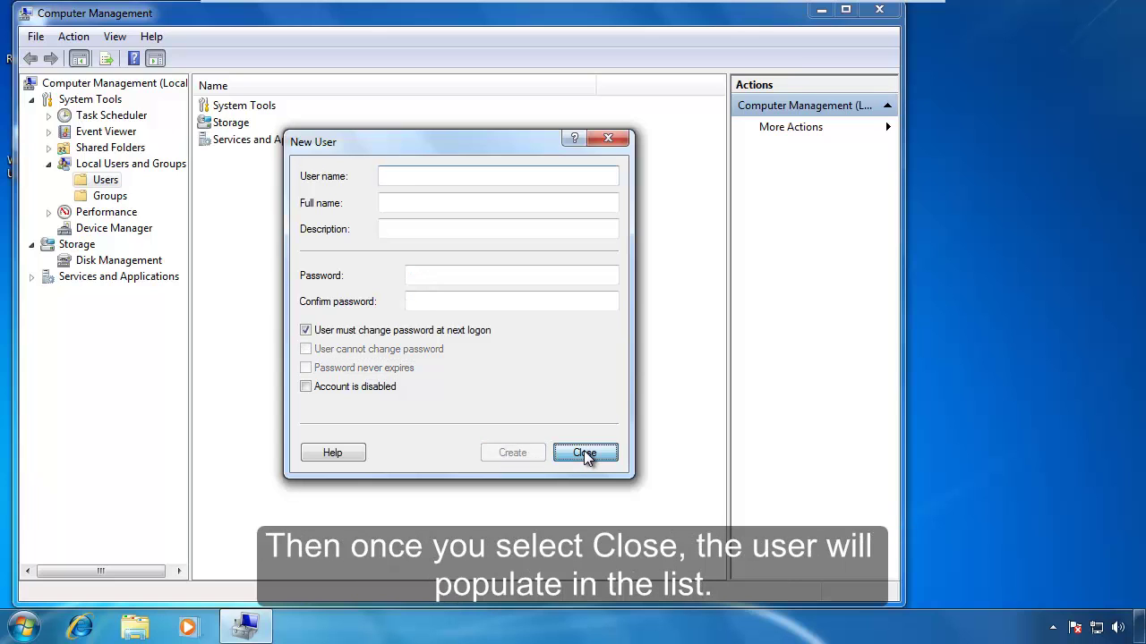
{"action": "left_click", "coordinate": [585, 454]}
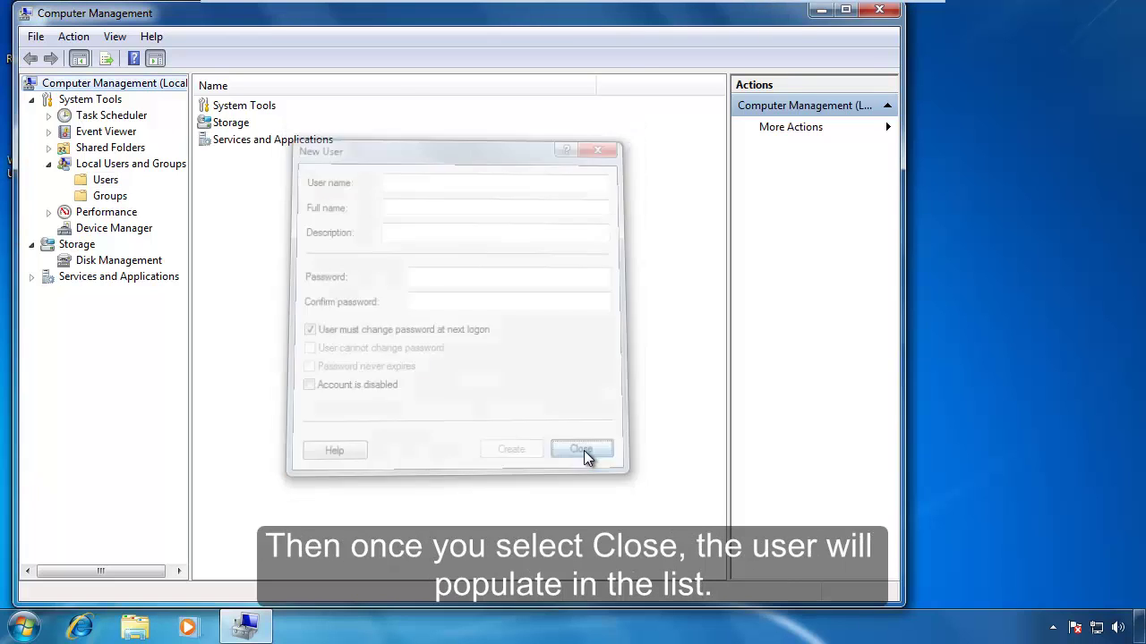
{"action": "left_click", "coordinate": [106, 182]}
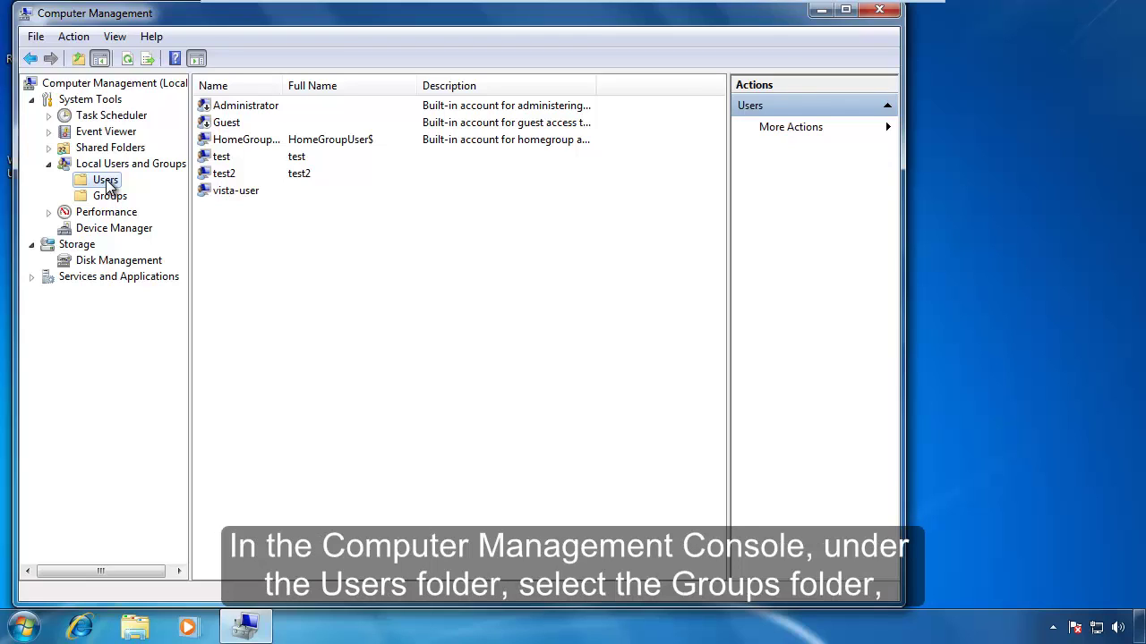
Show the local groups and confirm test2 is a member of the Users group.
{"action": "left_click", "coordinate": [114, 198]}
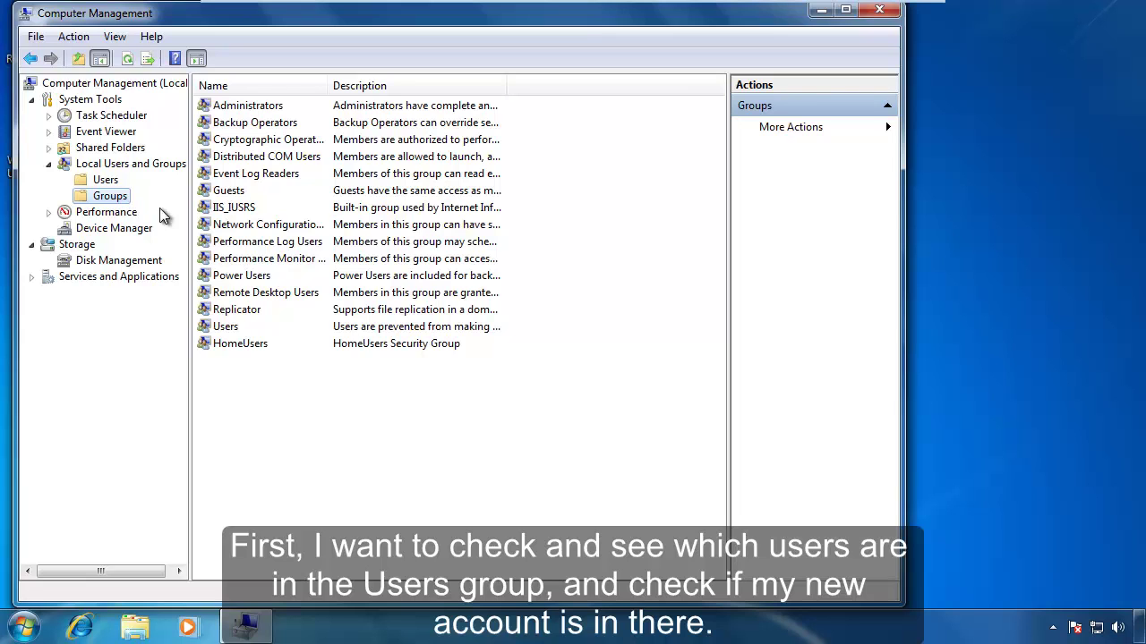
{"action": "double_click", "coordinate": [226, 333]}
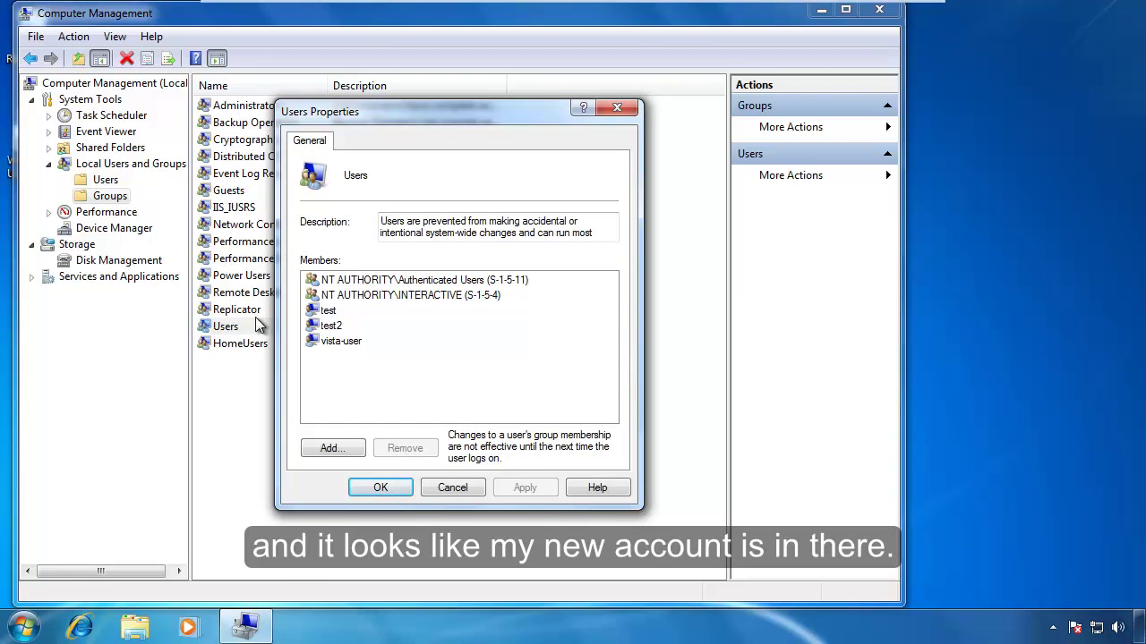
{"action": "left_click", "coordinate": [619, 107]}
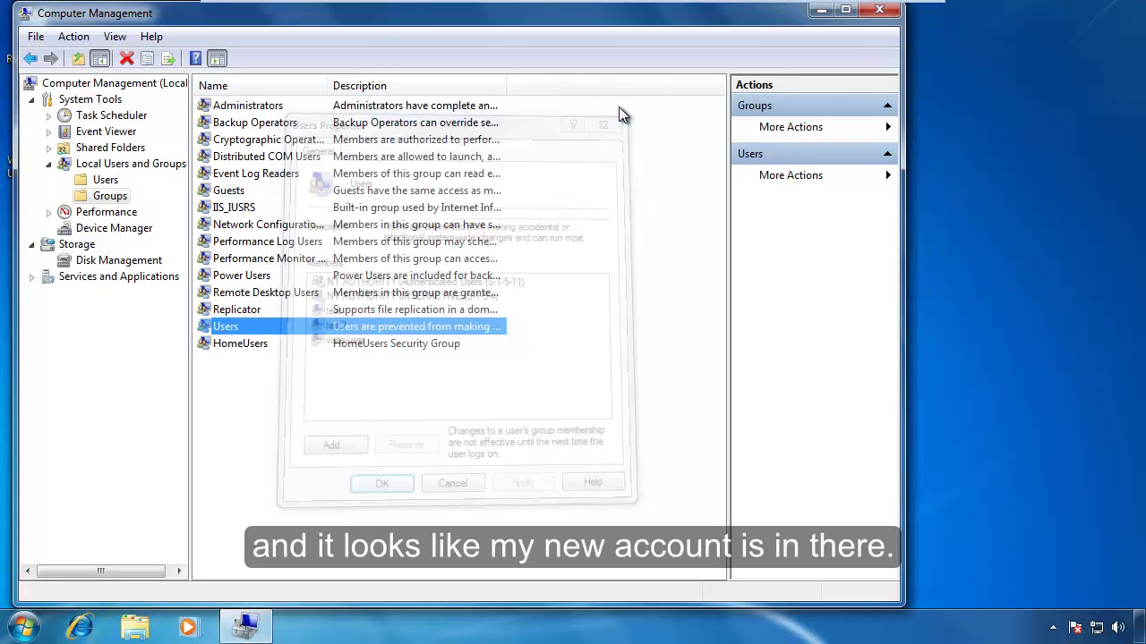
Add the test user as a member of the Administrators group and apply the change.
{"action": "double_click", "coordinate": [247, 107]}
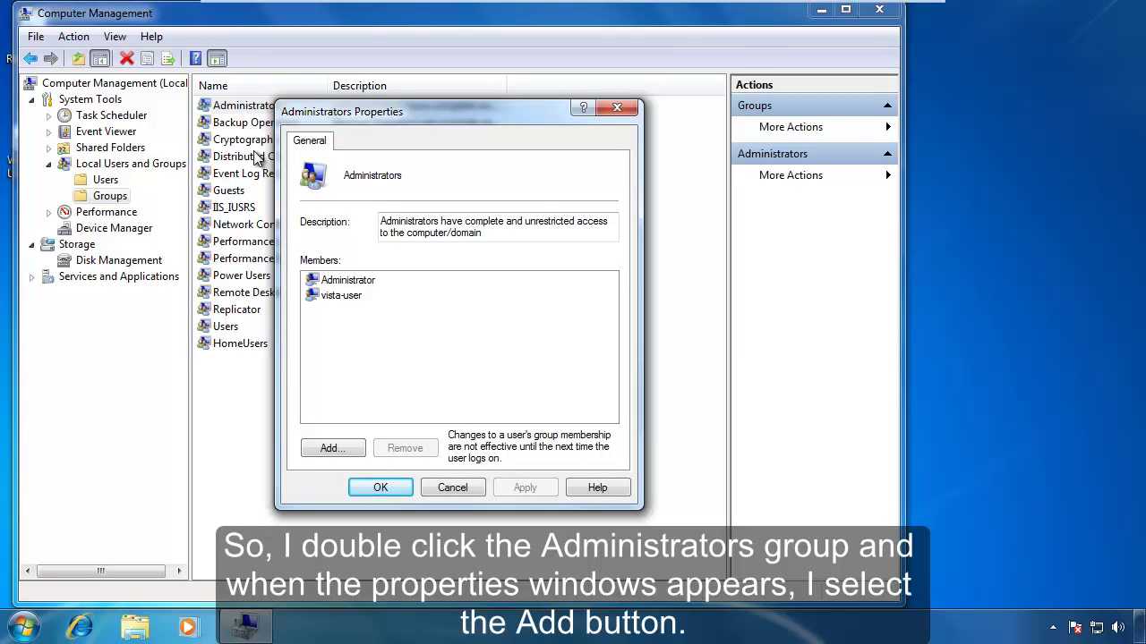
{"action": "left_click", "coordinate": [331, 449]}
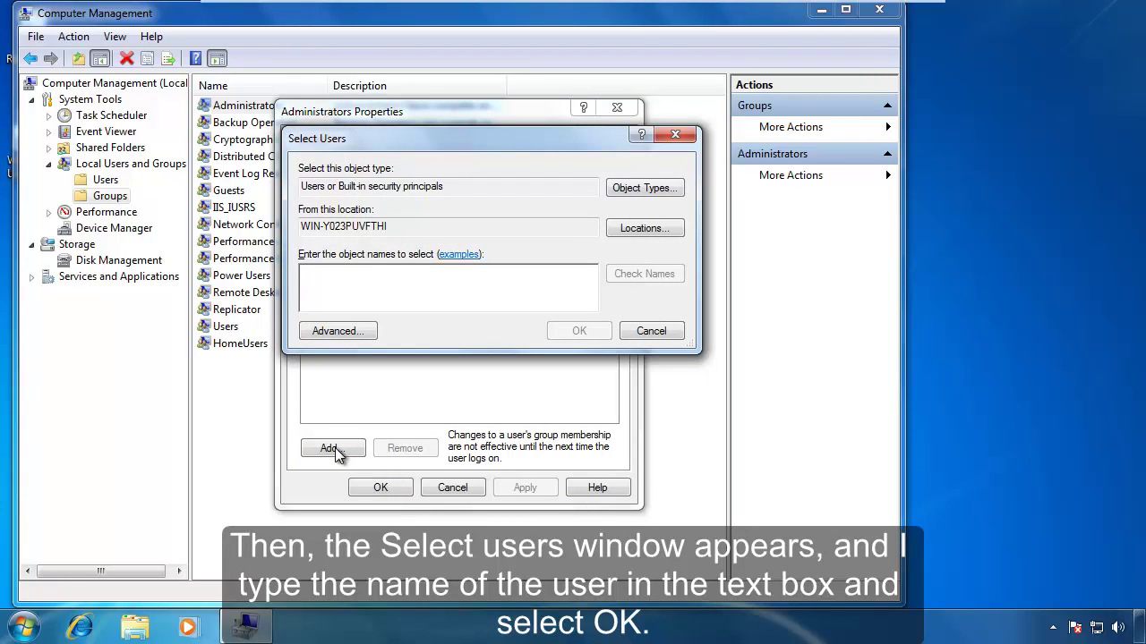
{"action": "type", "text": "test"}
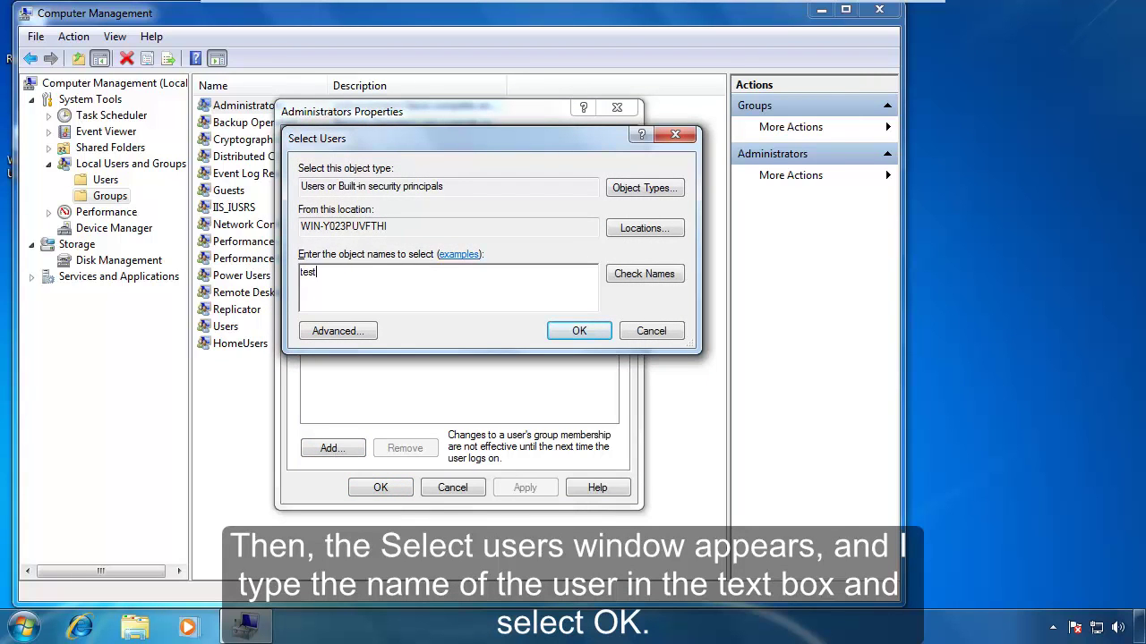
{"action": "left_click", "coordinate": [579, 332]}
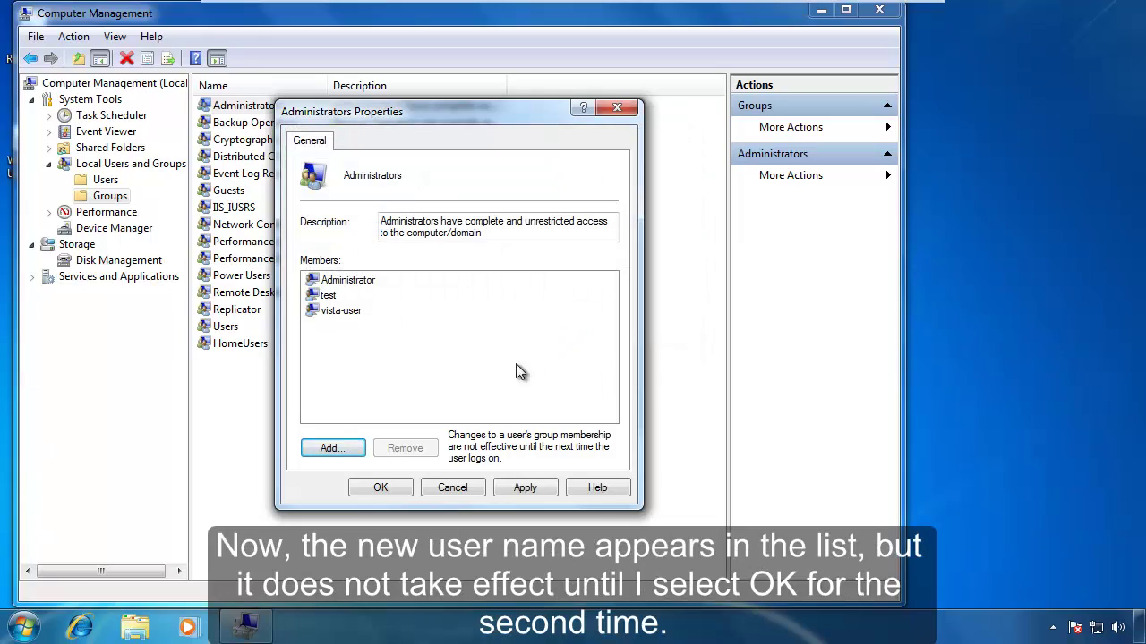
{"action": "left_click", "coordinate": [381, 487]}
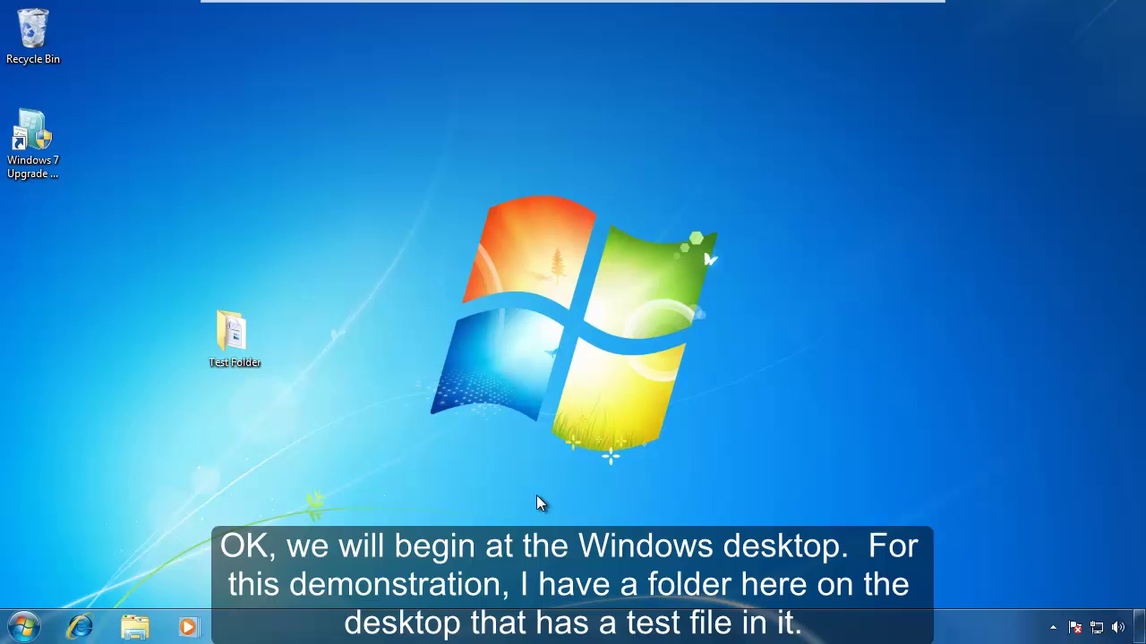
Open Test Folder and view Test File's Security tab permissions for the logged-in account.
{"action": "double_click", "coordinate": [240, 351]}
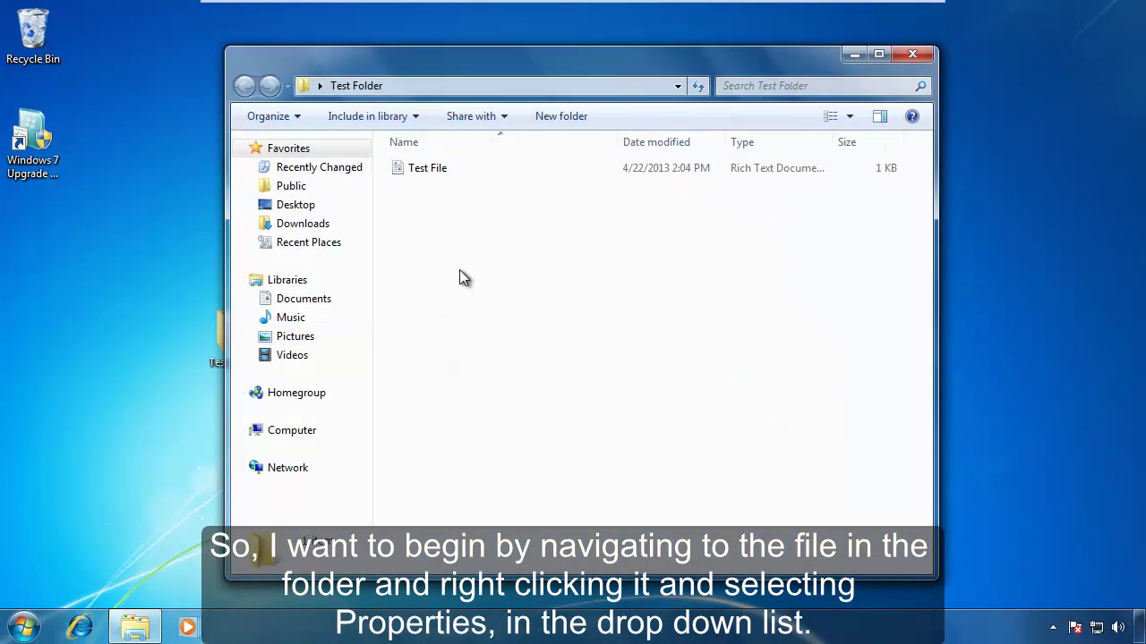
{"action": "right_click", "coordinate": [416, 170]}
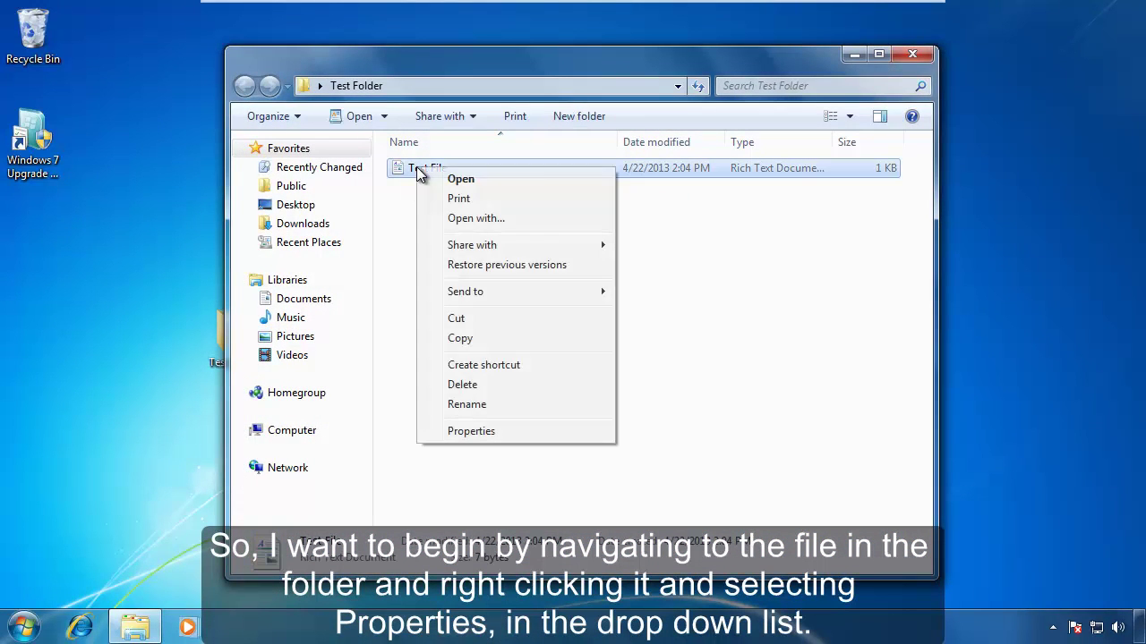
{"action": "left_click", "coordinate": [471, 431]}
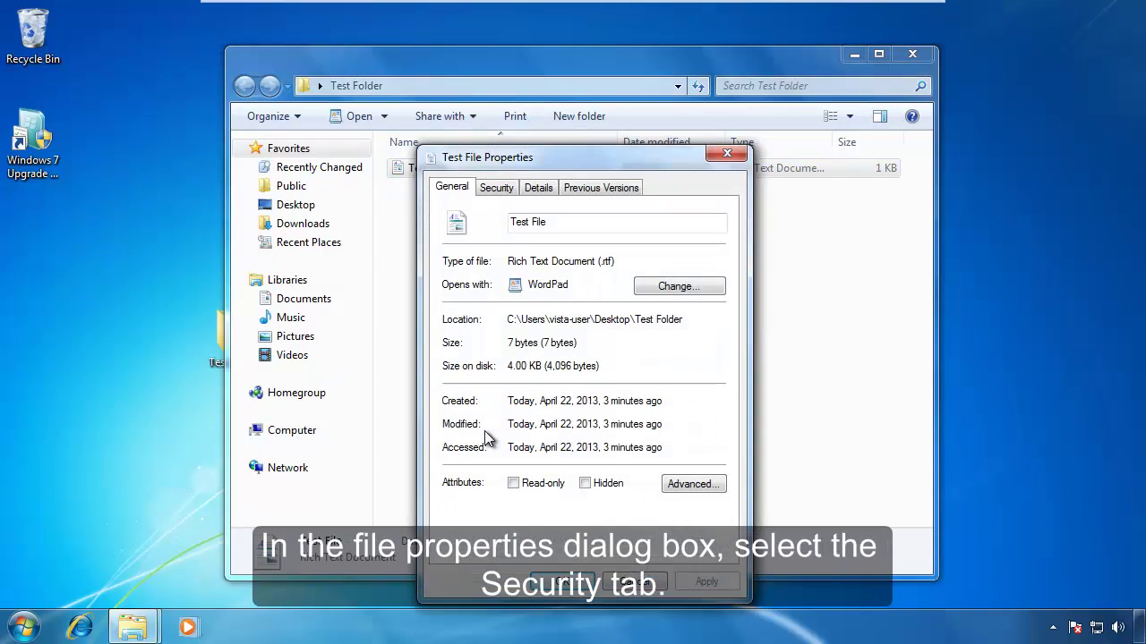
{"action": "left_click", "coordinate": [502, 187]}
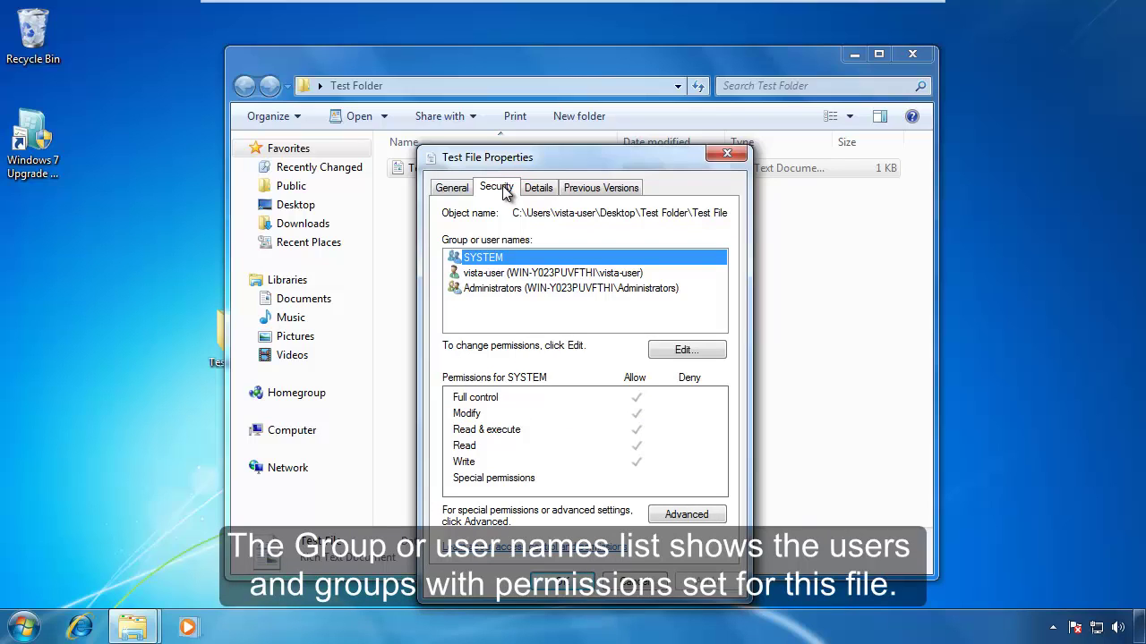
{"action": "left_click", "coordinate": [502, 275]}
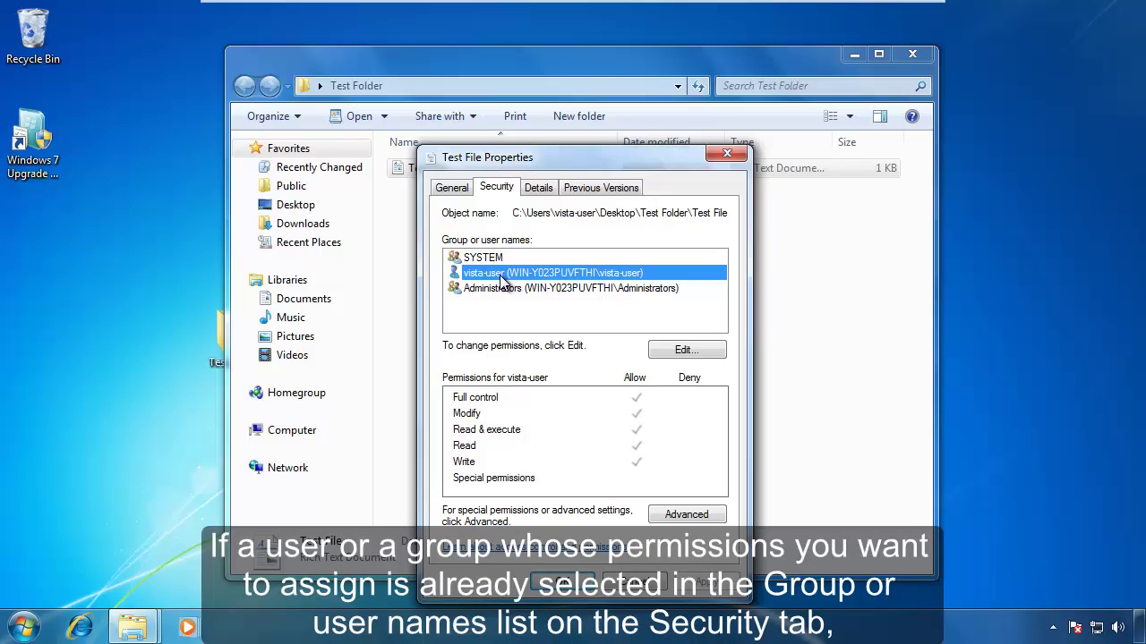
Open Test File's permissions editor, close it unchanged, then reopen it to add a user.
{"action": "left_click", "coordinate": [683, 353]}
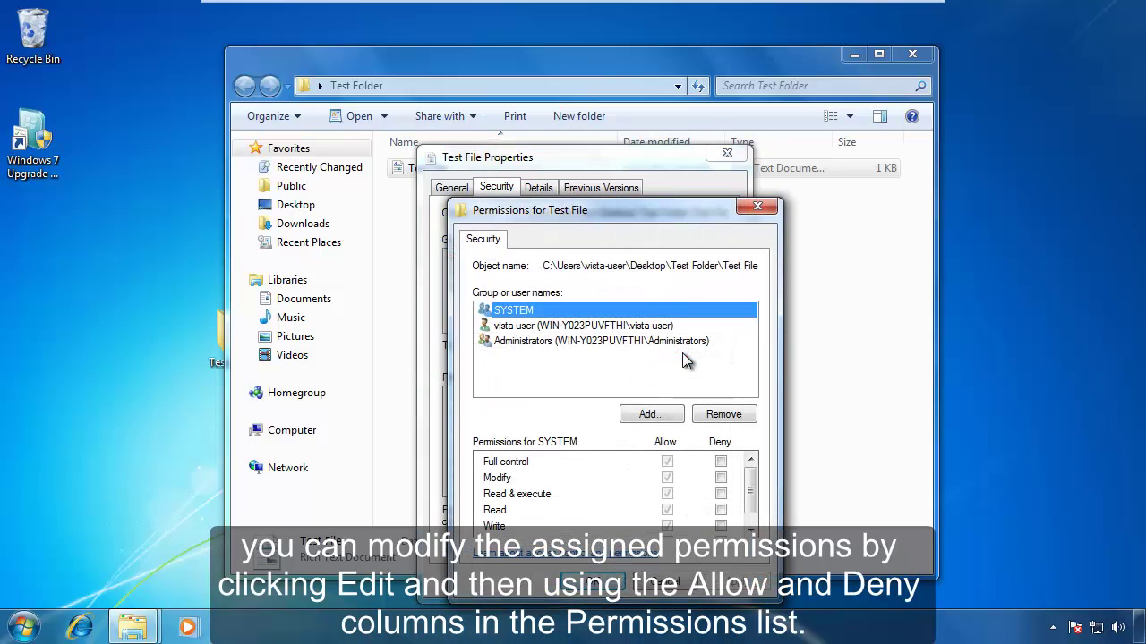
{"action": "left_click", "coordinate": [640, 328]}
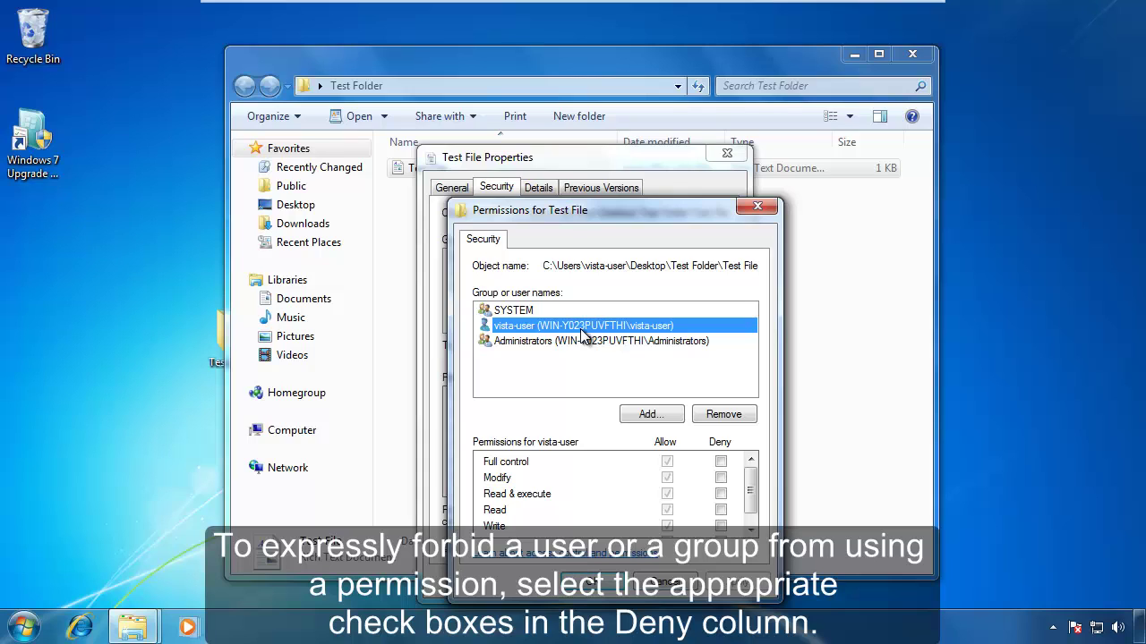
{"action": "left_click", "coordinate": [757, 209]}
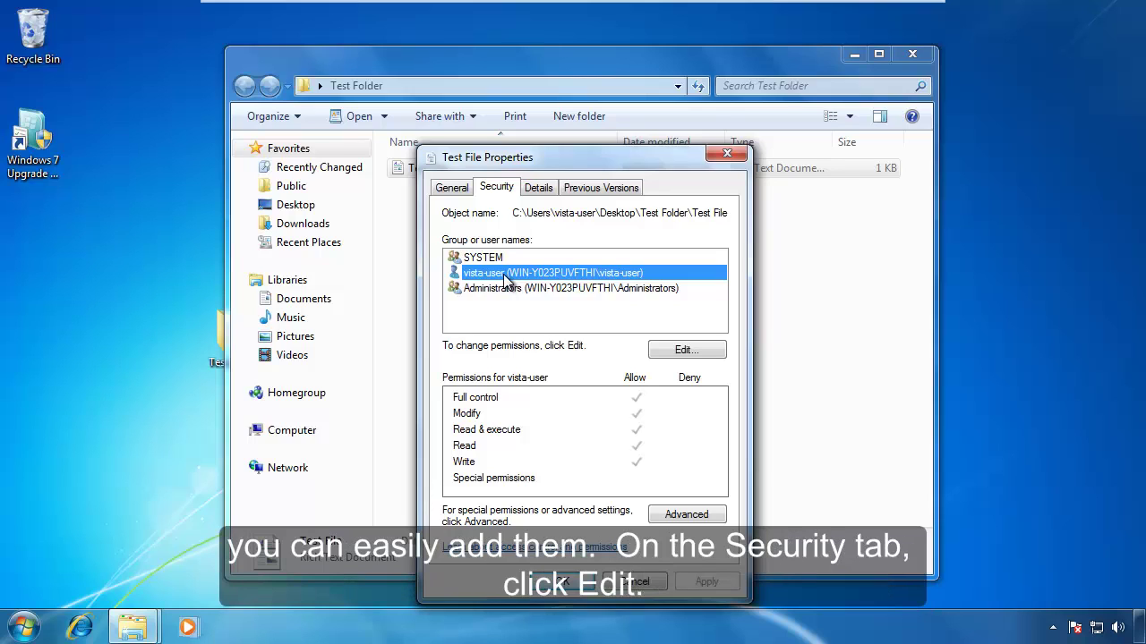
{"action": "left_click", "coordinate": [677, 350]}
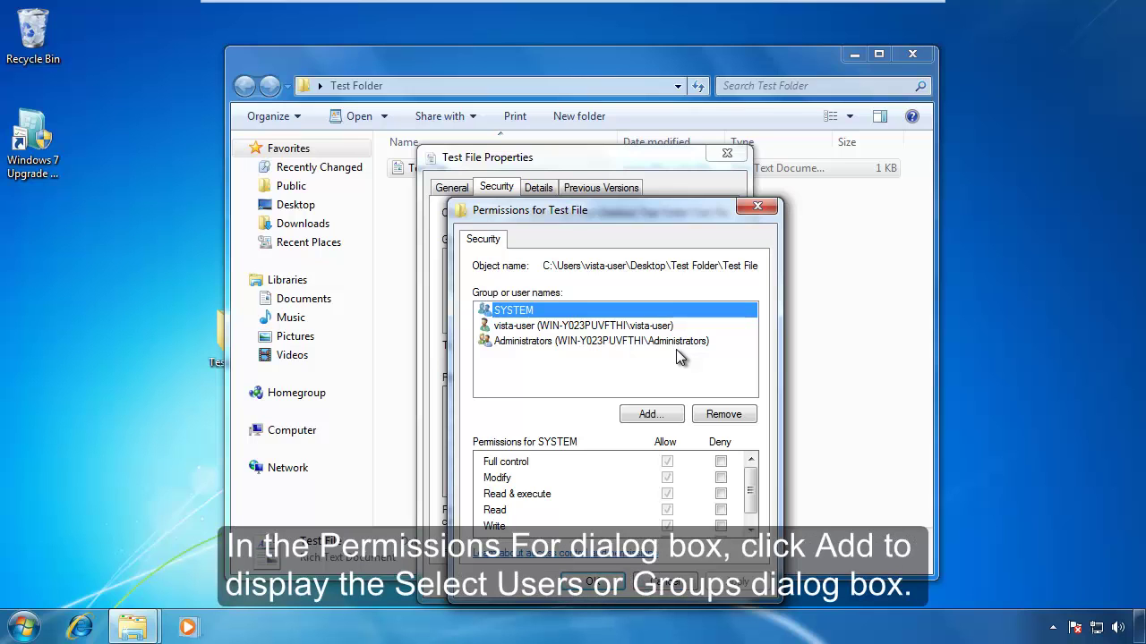
{"action": "left_click", "coordinate": [651, 414]}
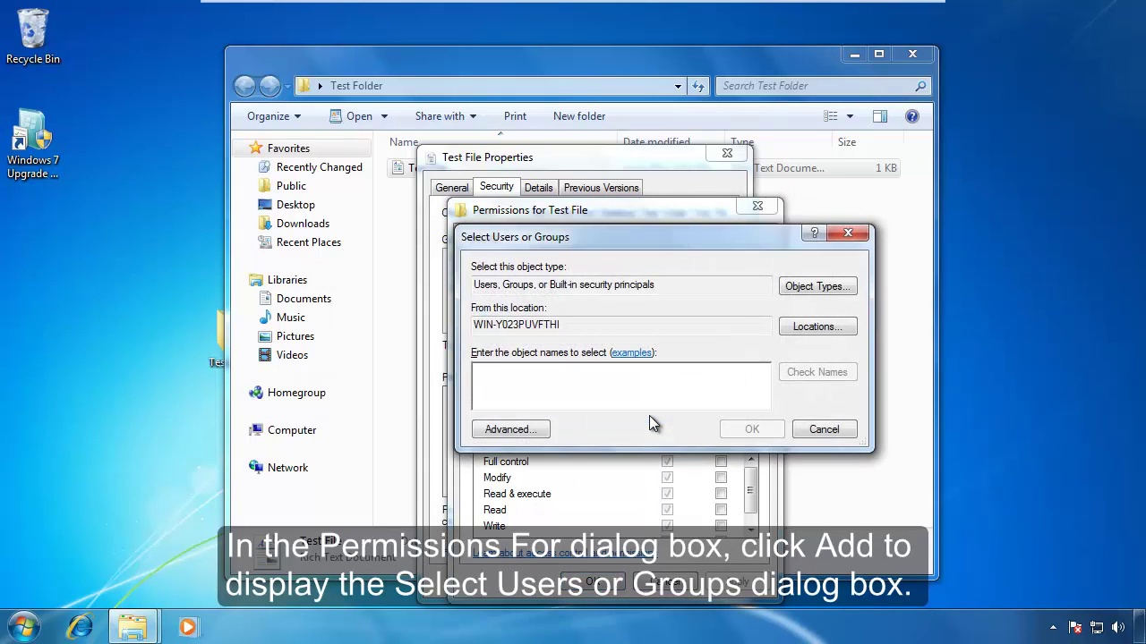
Add user test to Test File's permissions with Full control allowed, then close all windows.
{"action": "type", "text": "test"}
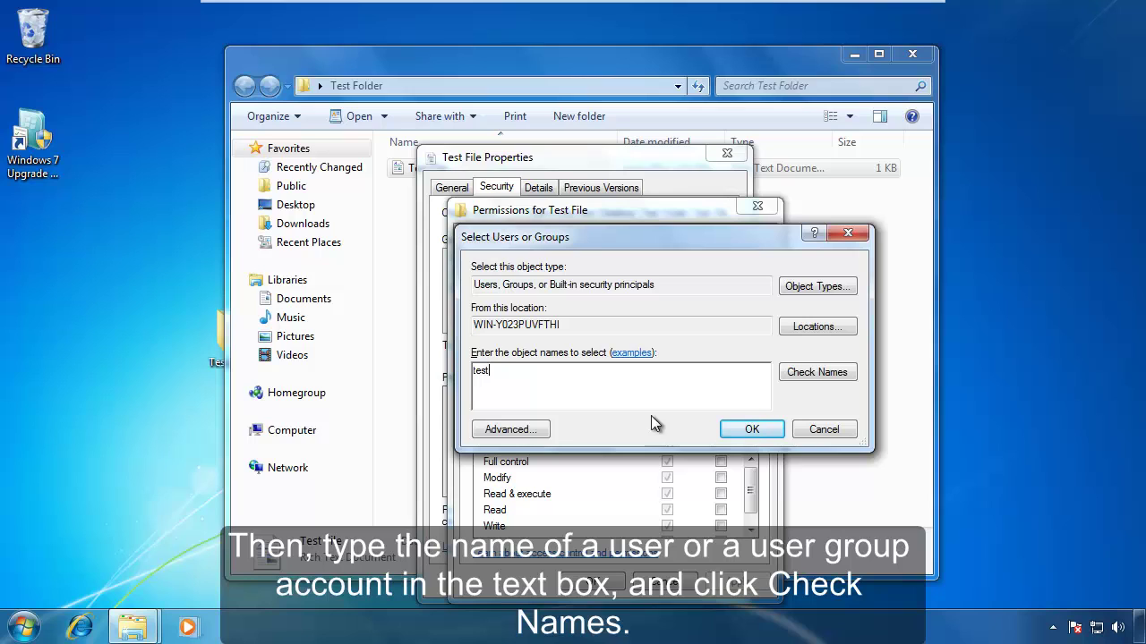
{"action": "left_click", "coordinate": [819, 372]}
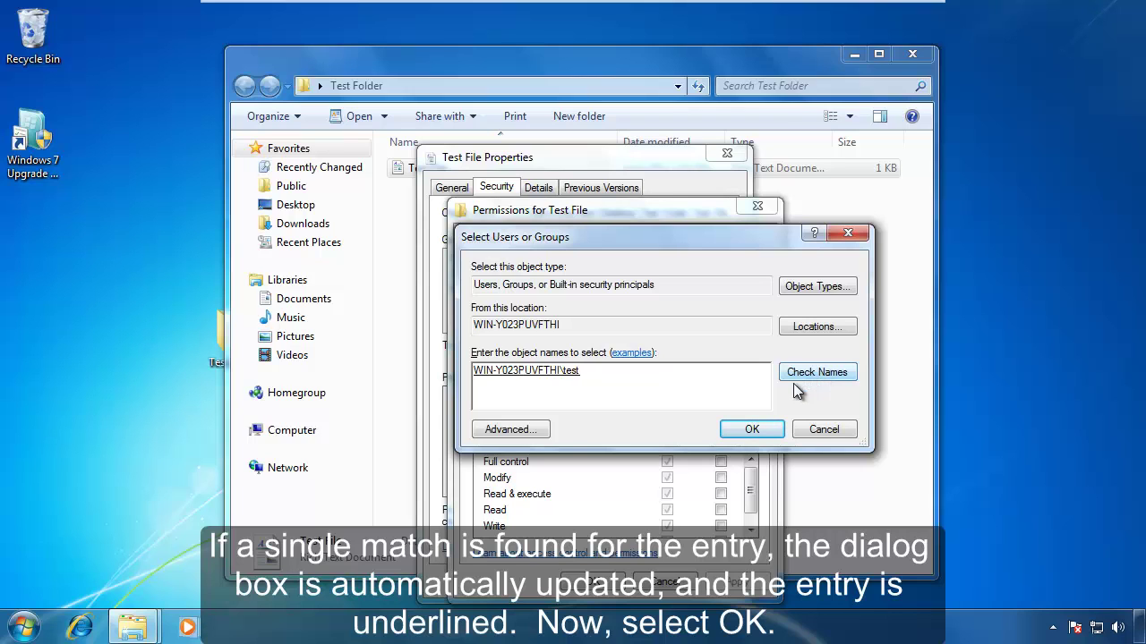
{"action": "left_click", "coordinate": [752, 430]}
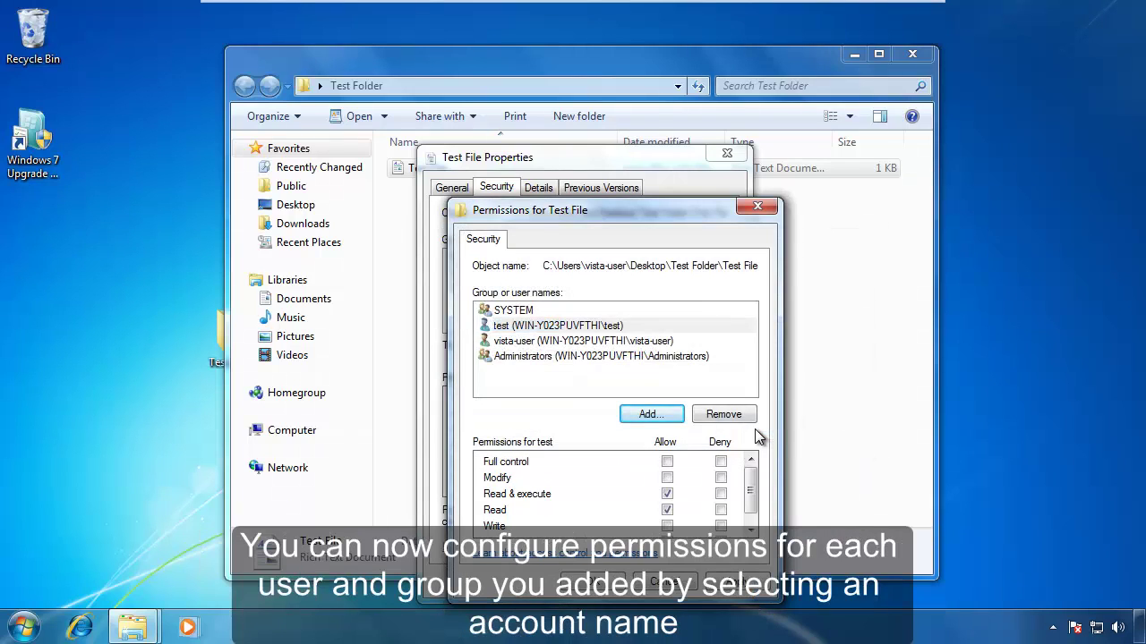
{"action": "left_click", "coordinate": [574, 328]}
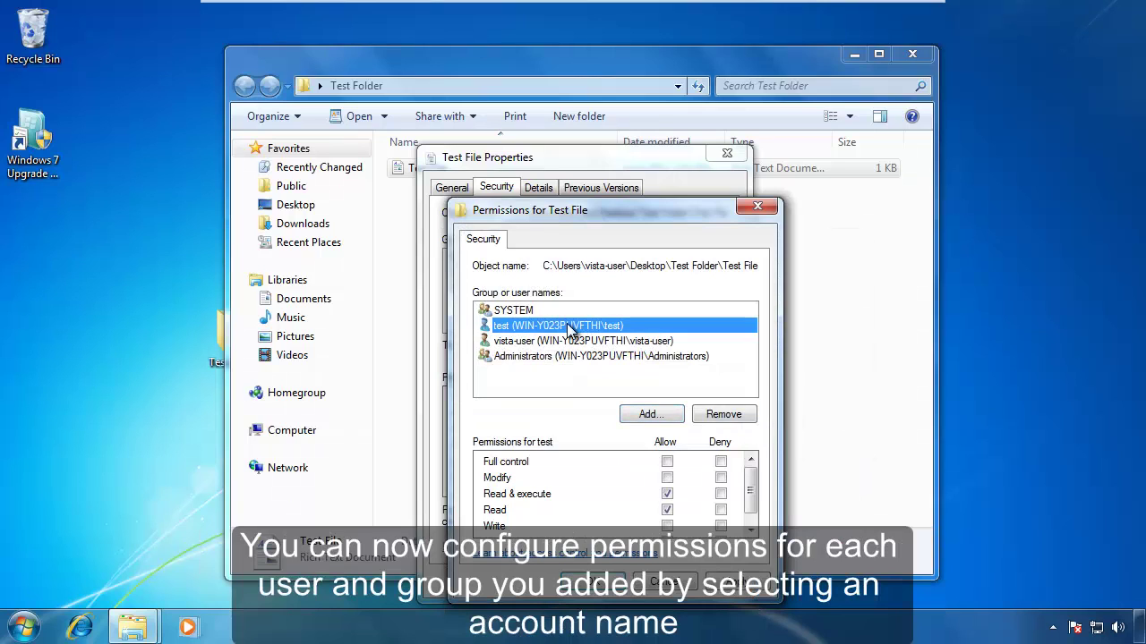
{"action": "left_click", "coordinate": [667, 461]}
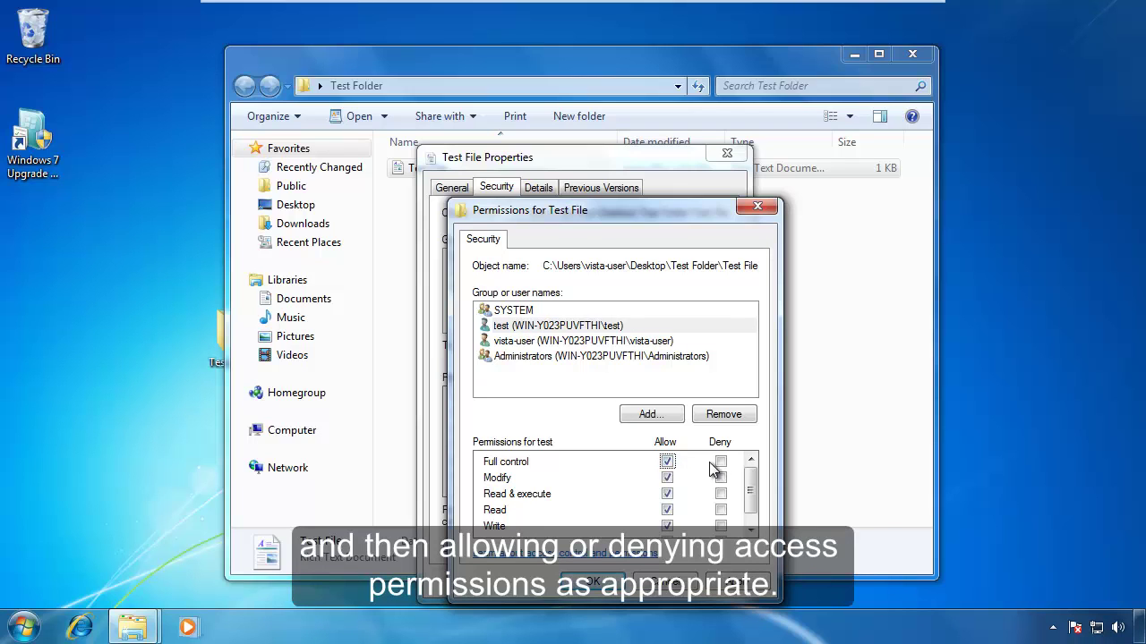
{"action": "left_click", "coordinate": [595, 584]}
{"action": "left_click", "coordinate": [578, 582]}
{"action": "left_click", "coordinate": [912, 55]}
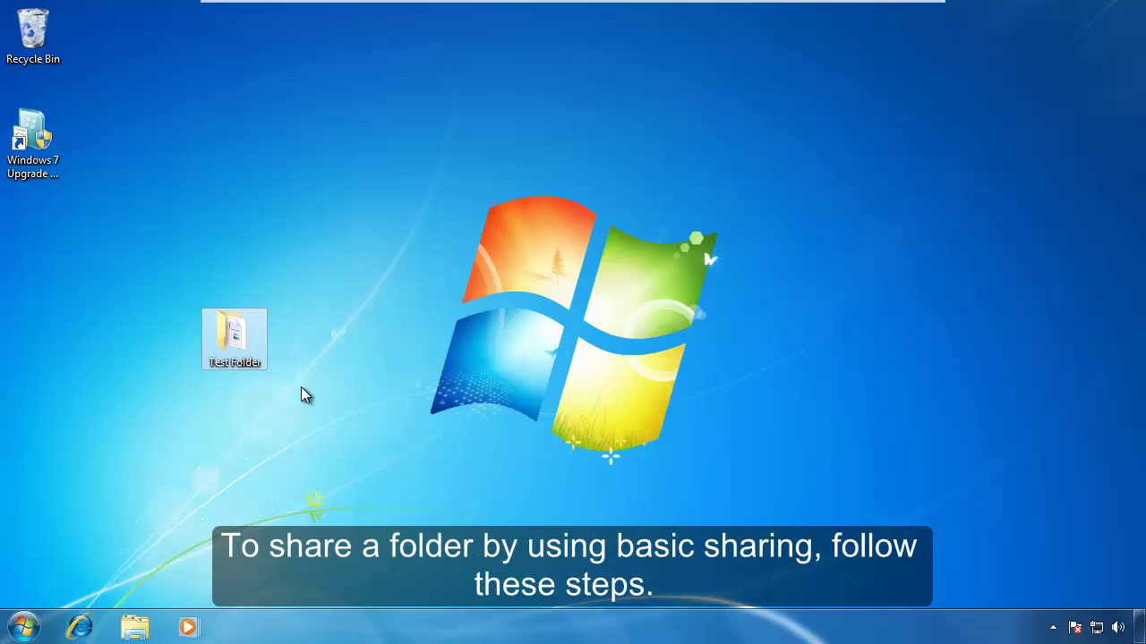
Open File Sharing for Test Folder and add test2 to the people to share with.
{"action": "right_click", "coordinate": [235, 348]}
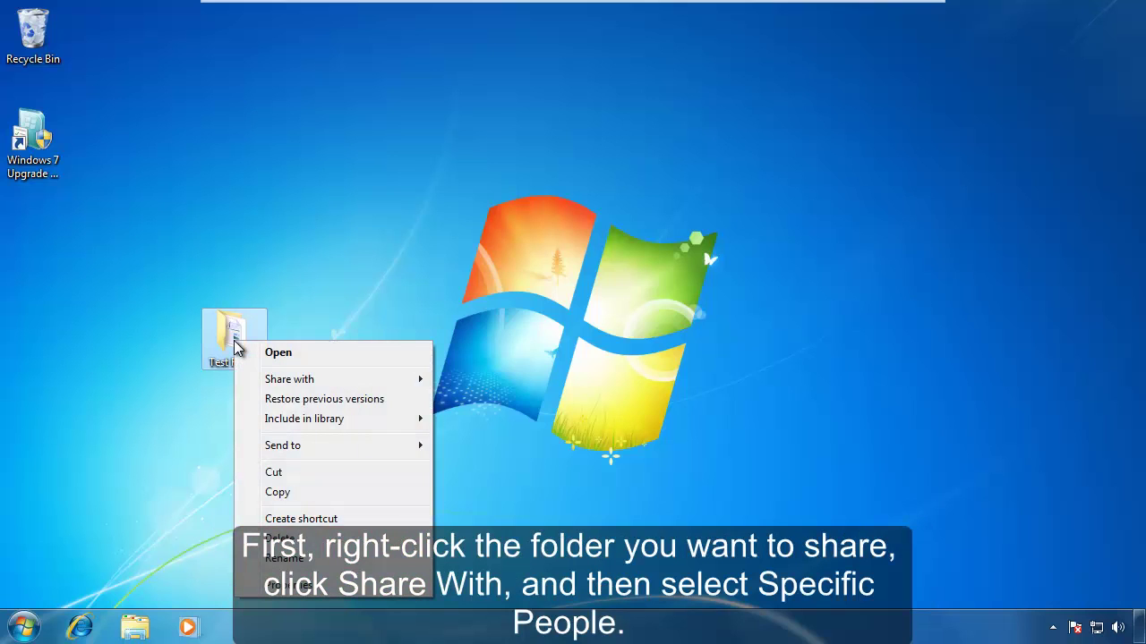
{"action": "left_click", "coordinate": [311, 385]}
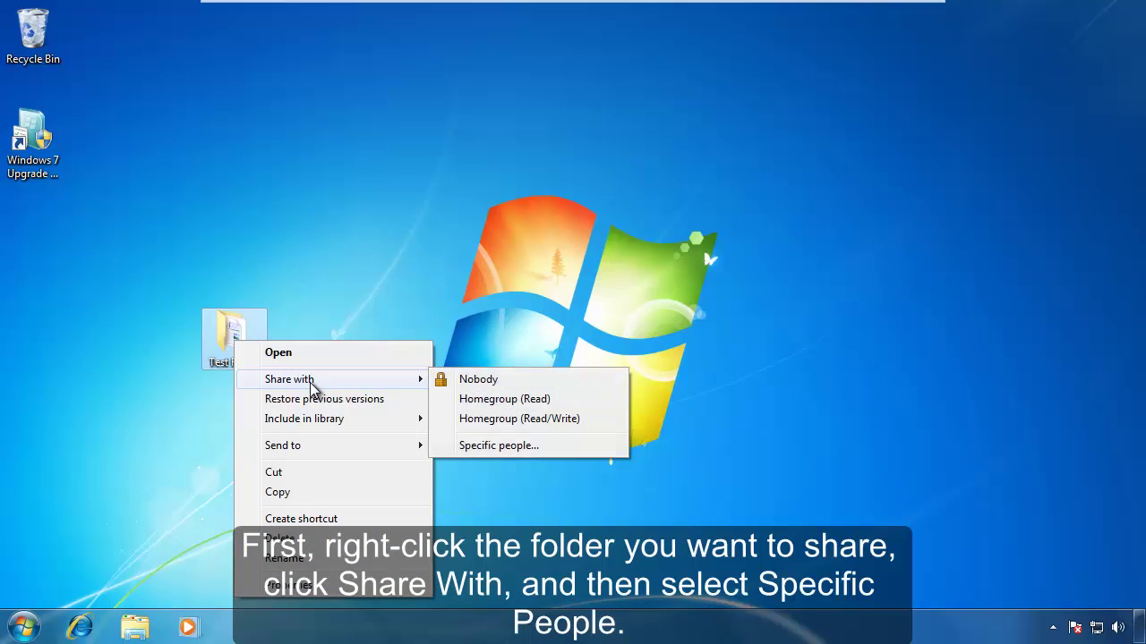
{"action": "left_click", "coordinate": [512, 450]}
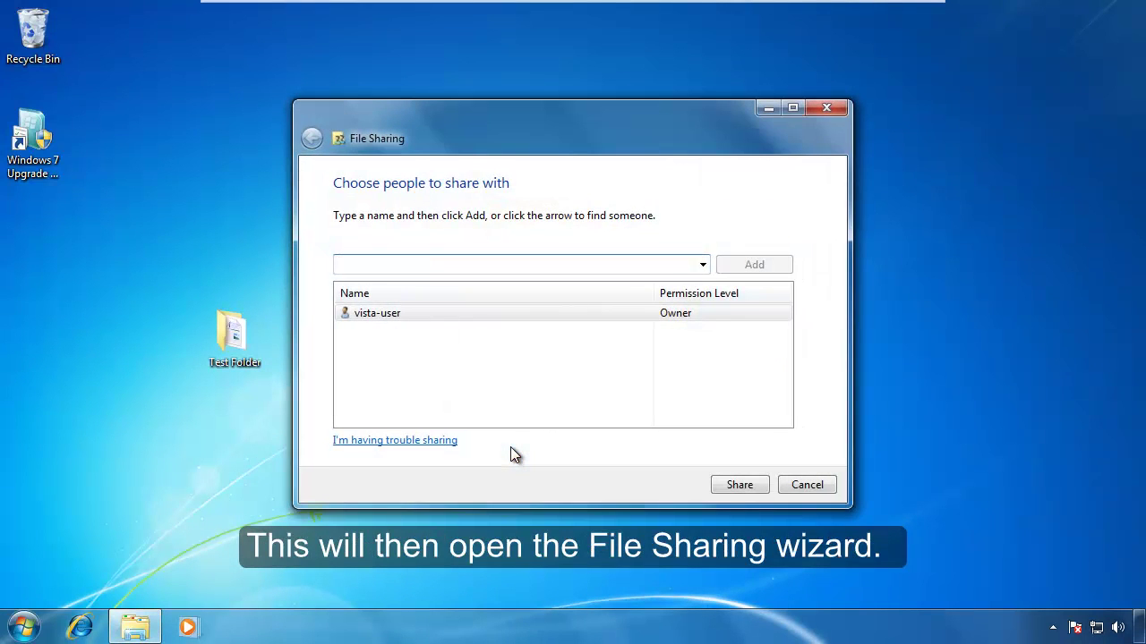
{"action": "type", "text": "test"}
{"action": "left_click", "coordinate": [703, 265]}
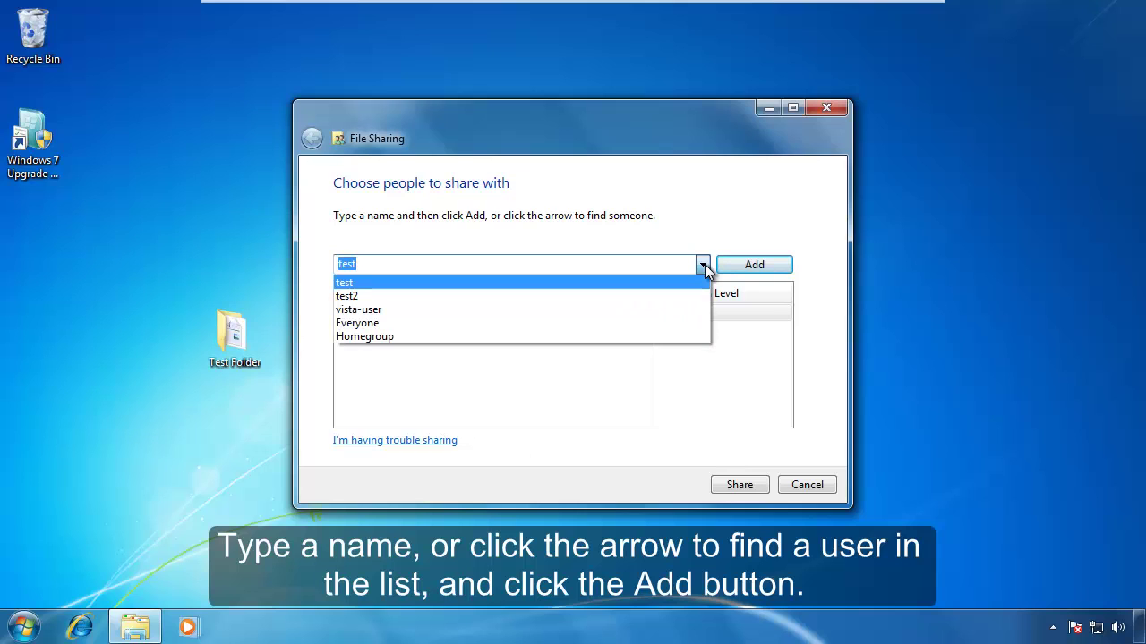
{"action": "left_click", "coordinate": [652, 295]}
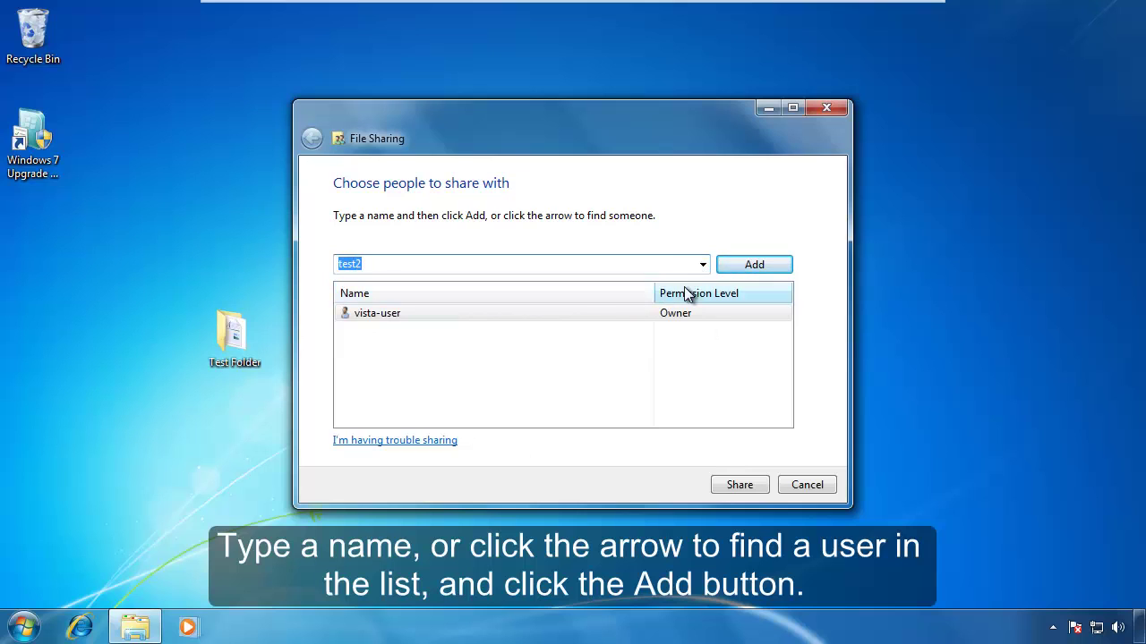
{"action": "left_click", "coordinate": [754, 265]}
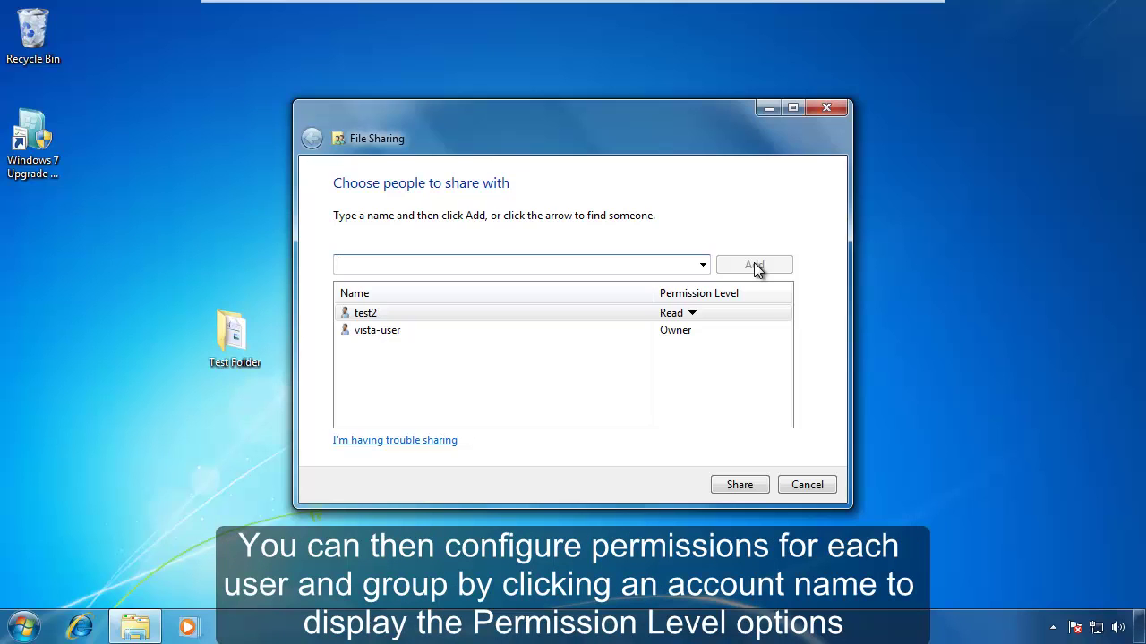
Set the test user's permission level to Read/Write, share the folder, and dismiss the confirmation.
{"action": "left_click", "coordinate": [693, 314]}
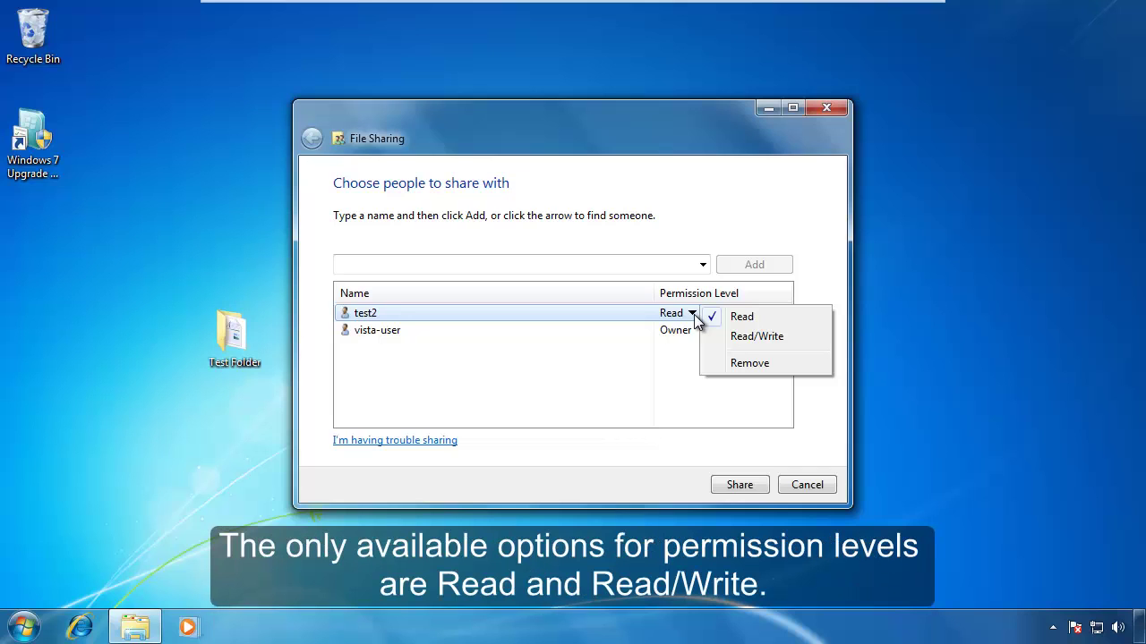
{"action": "left_click", "coordinate": [753, 337]}
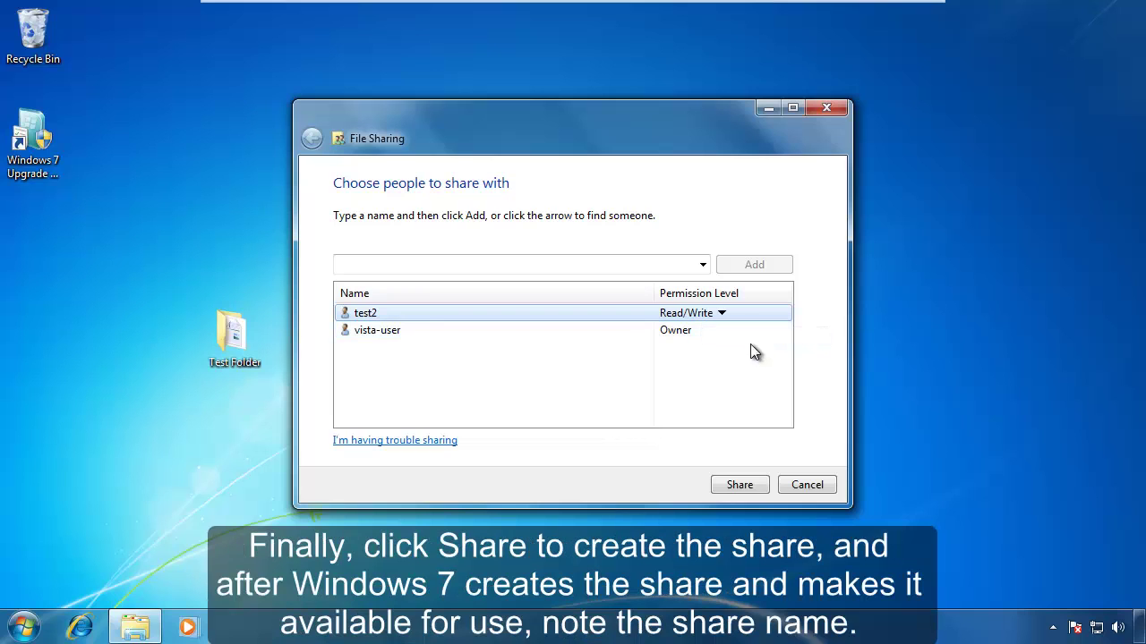
{"action": "left_click", "coordinate": [739, 486]}
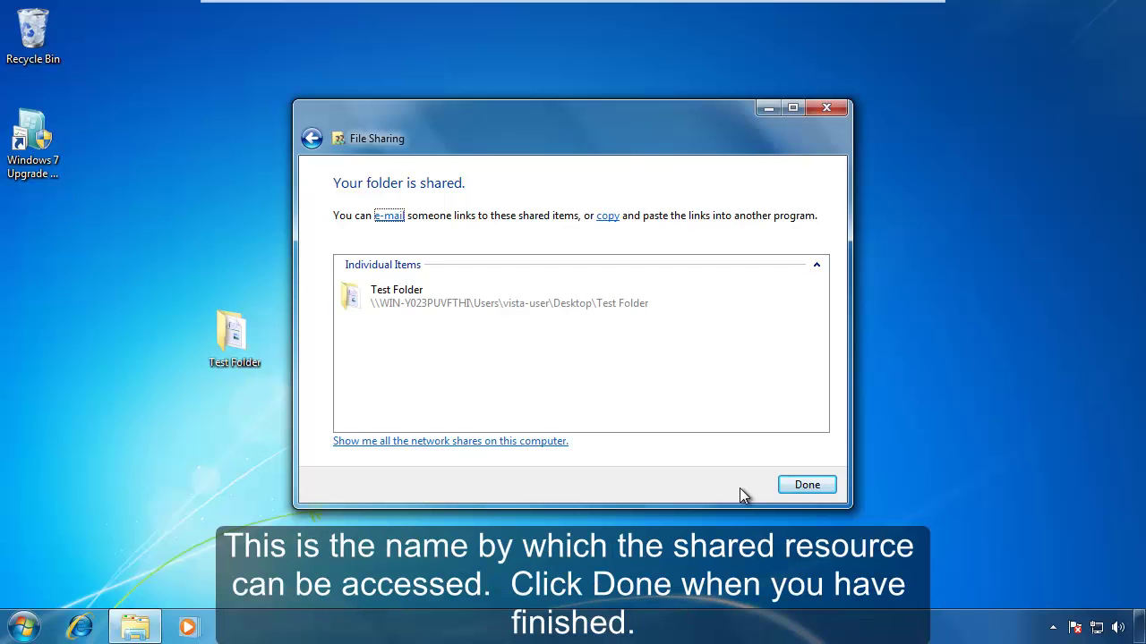
{"action": "left_click", "coordinate": [798, 490]}
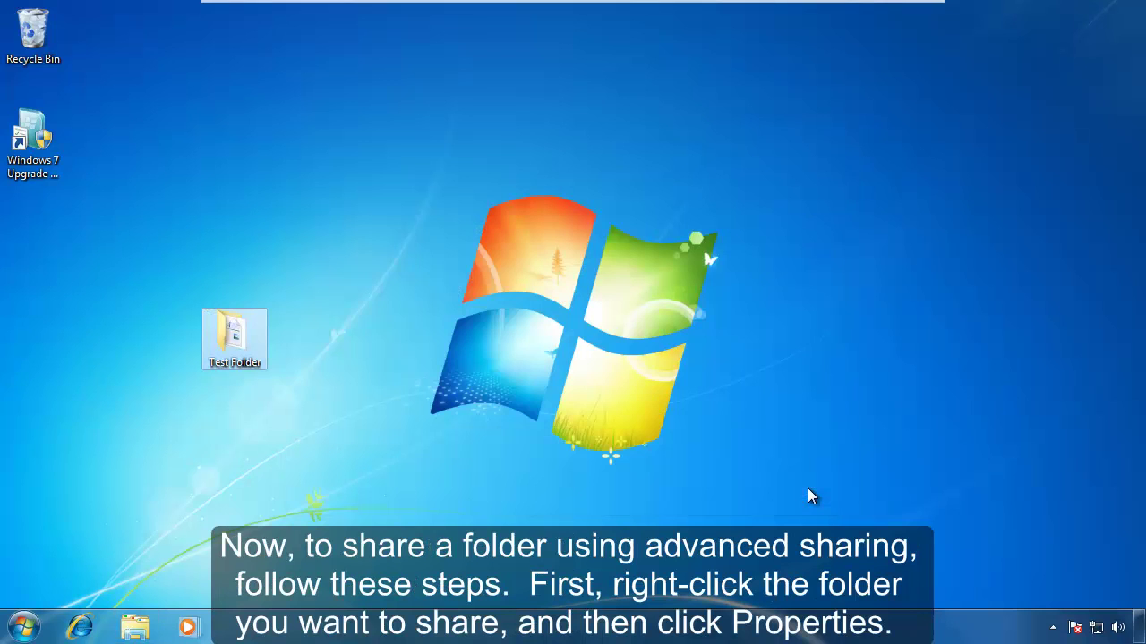
Turn on Advanced Sharing for Test Folder under the share name 'Test Folder'.
{"action": "right_click", "coordinate": [234, 334]}
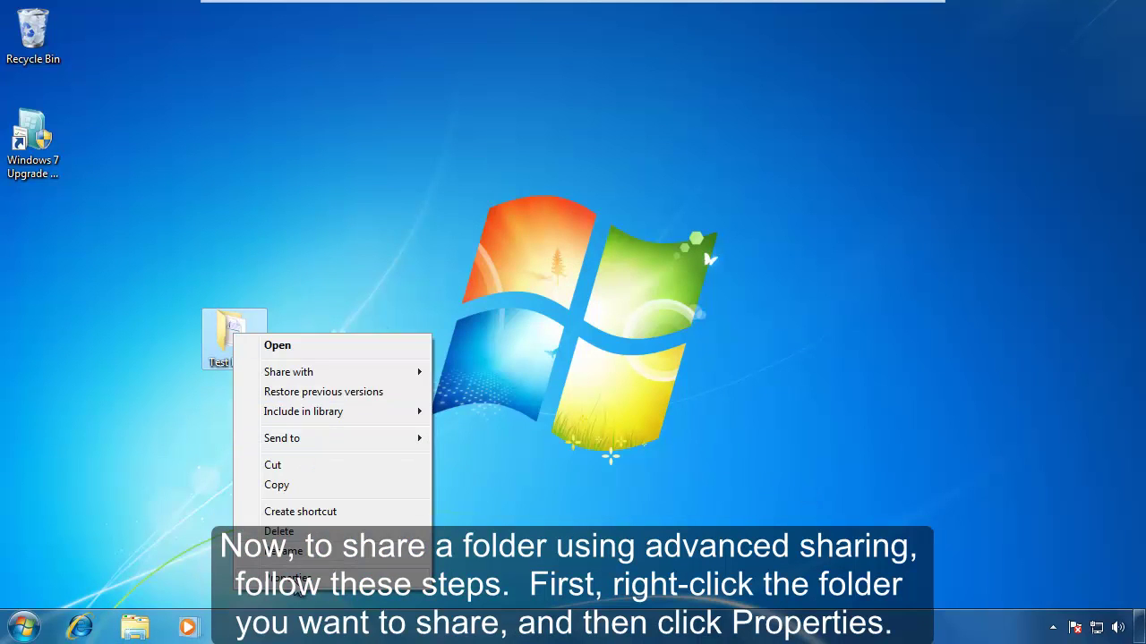
{"action": "left_click", "coordinate": [298, 582]}
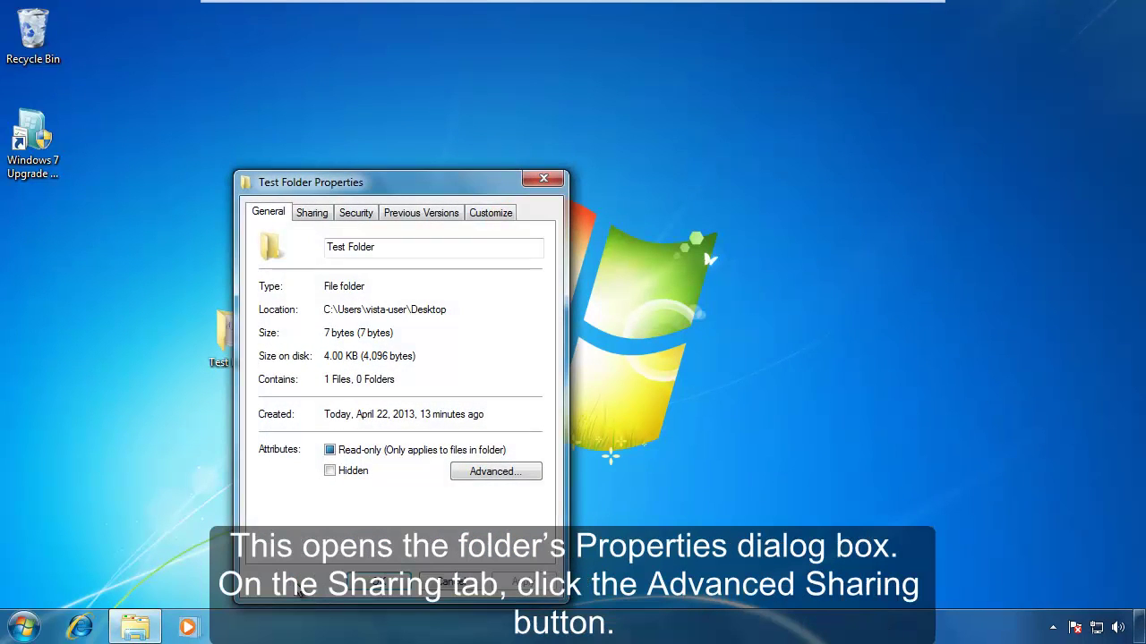
{"action": "left_click", "coordinate": [324, 215]}
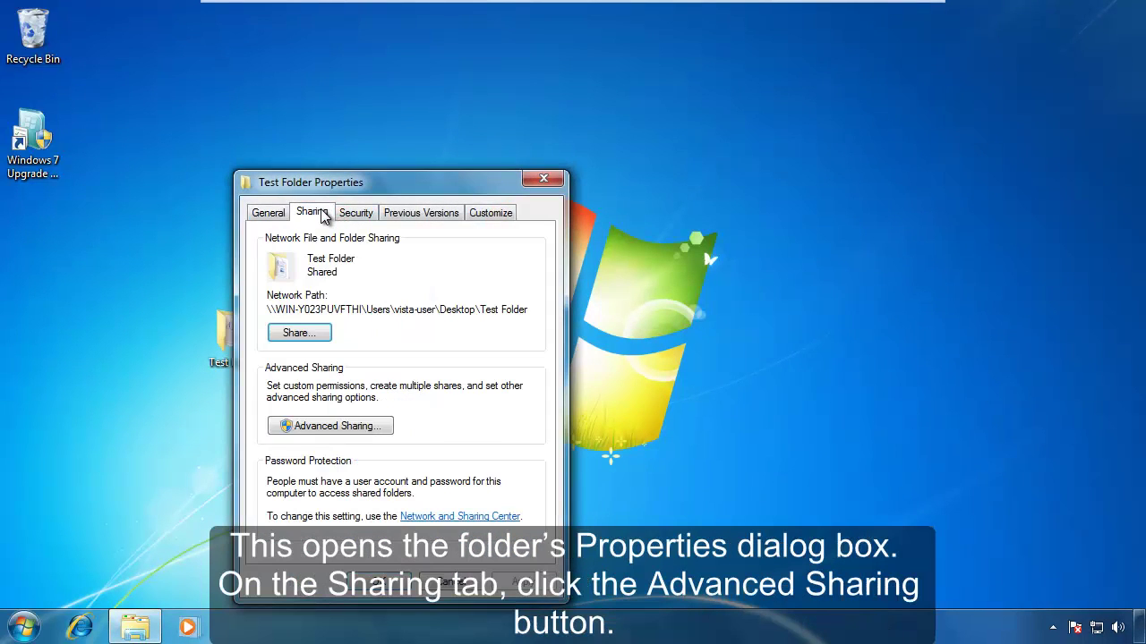
{"action": "left_click", "coordinate": [329, 426]}
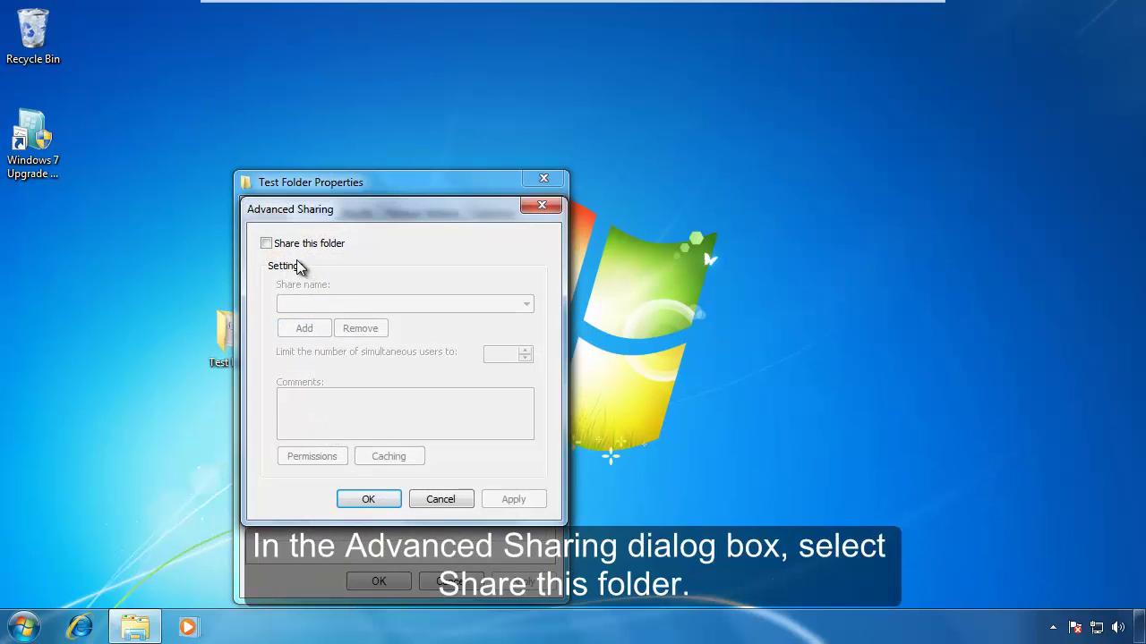
{"action": "left_click", "coordinate": [266, 244]}
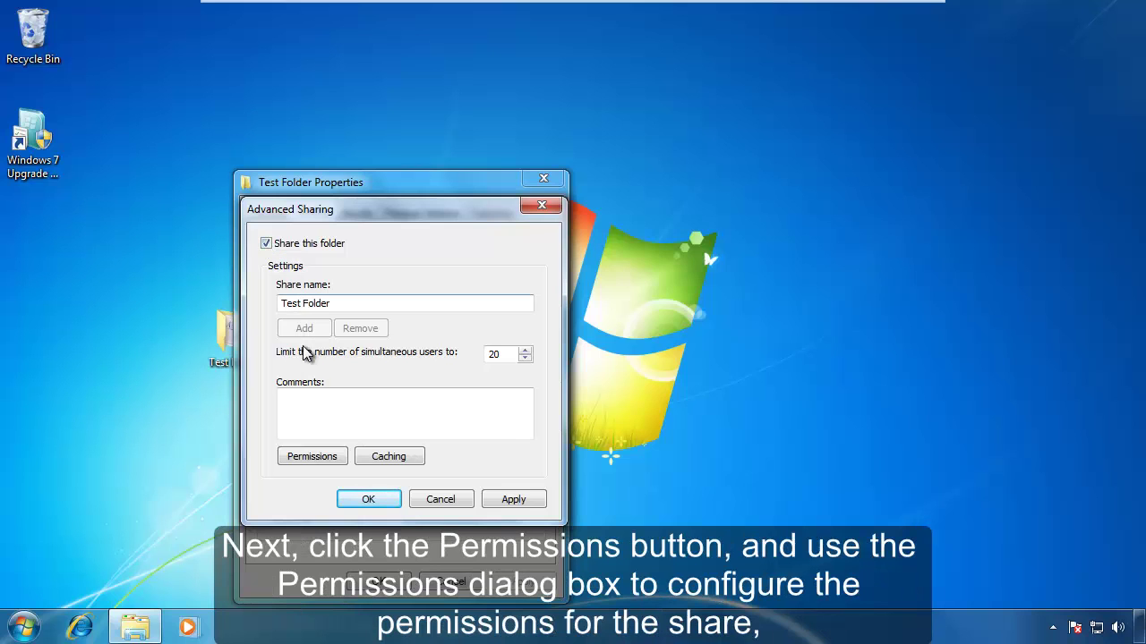
Keep Everyone's share permission at Read only, then confirm and close the folder properties.
{"action": "left_click", "coordinate": [310, 458]}
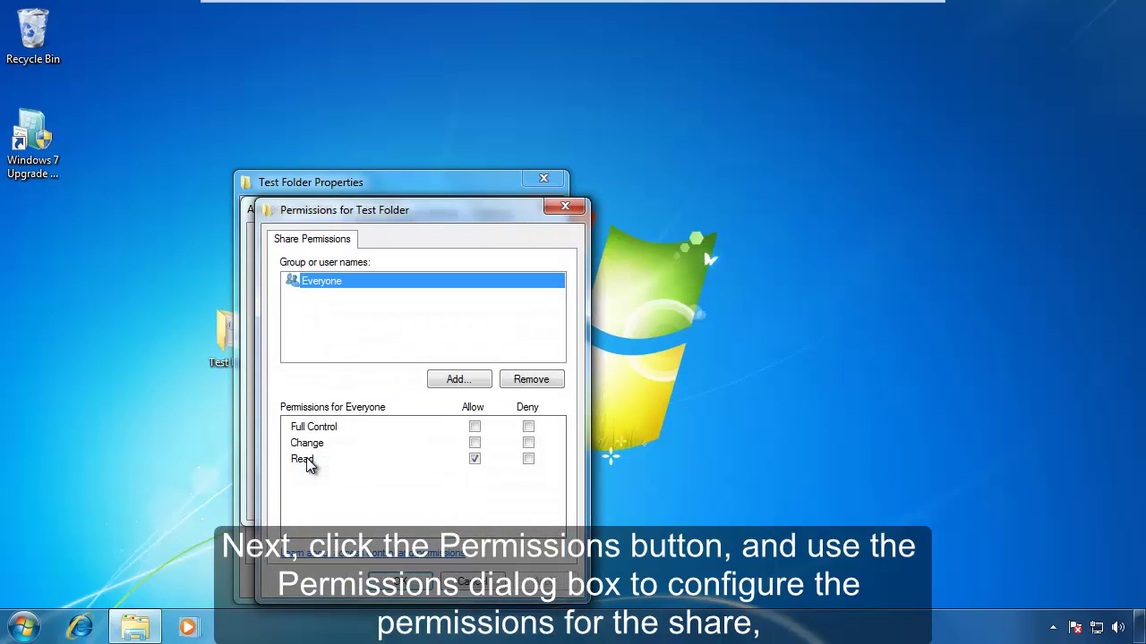
{"action": "left_click", "coordinate": [474, 444]}
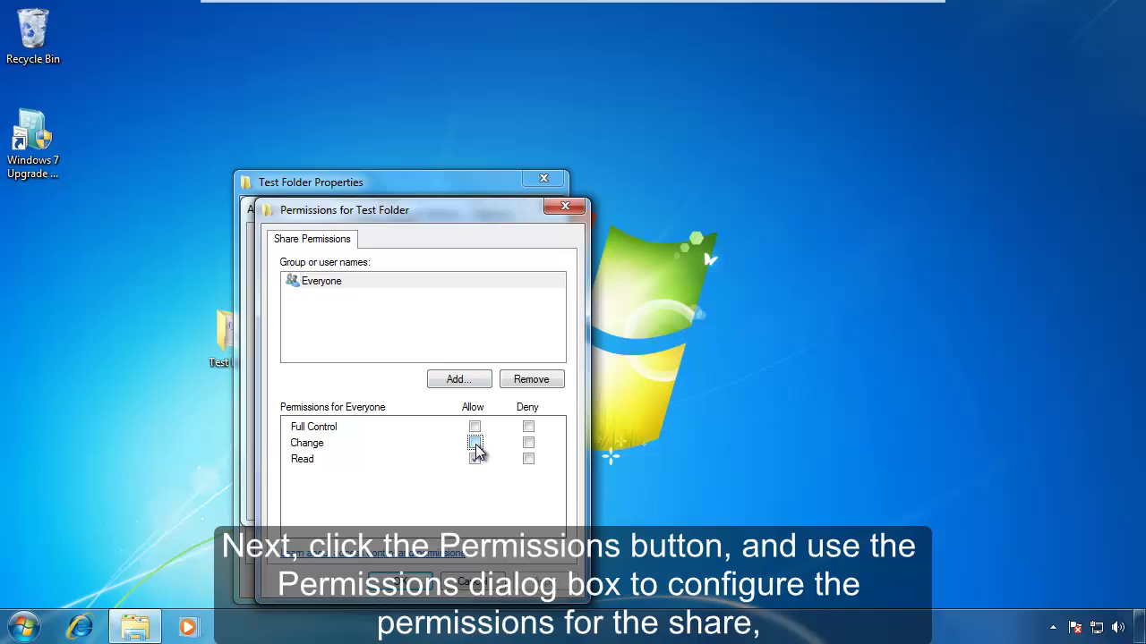
{"action": "left_click", "coordinate": [475, 444]}
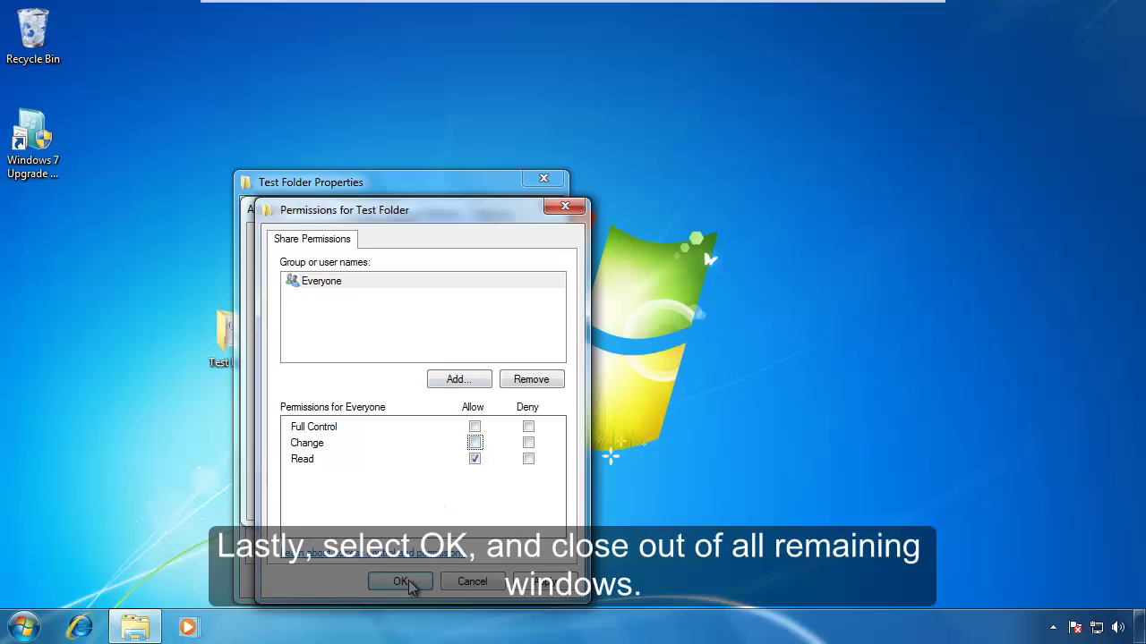
{"action": "left_click", "coordinate": [405, 581]}
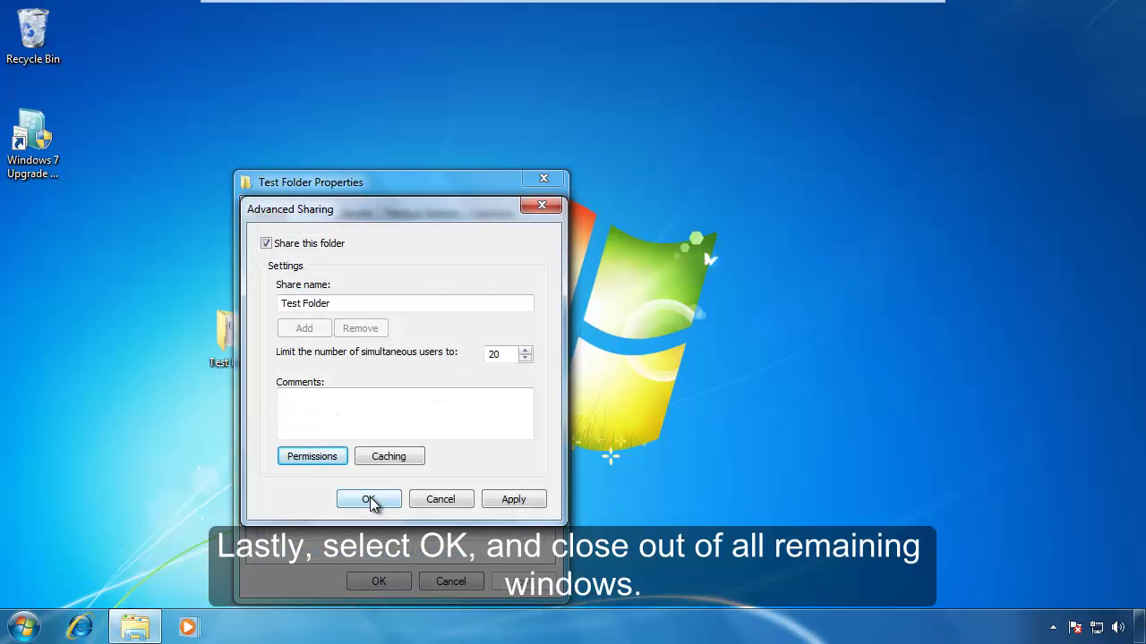
{"action": "left_click", "coordinate": [373, 501]}
{"action": "left_click", "coordinate": [378, 581]}
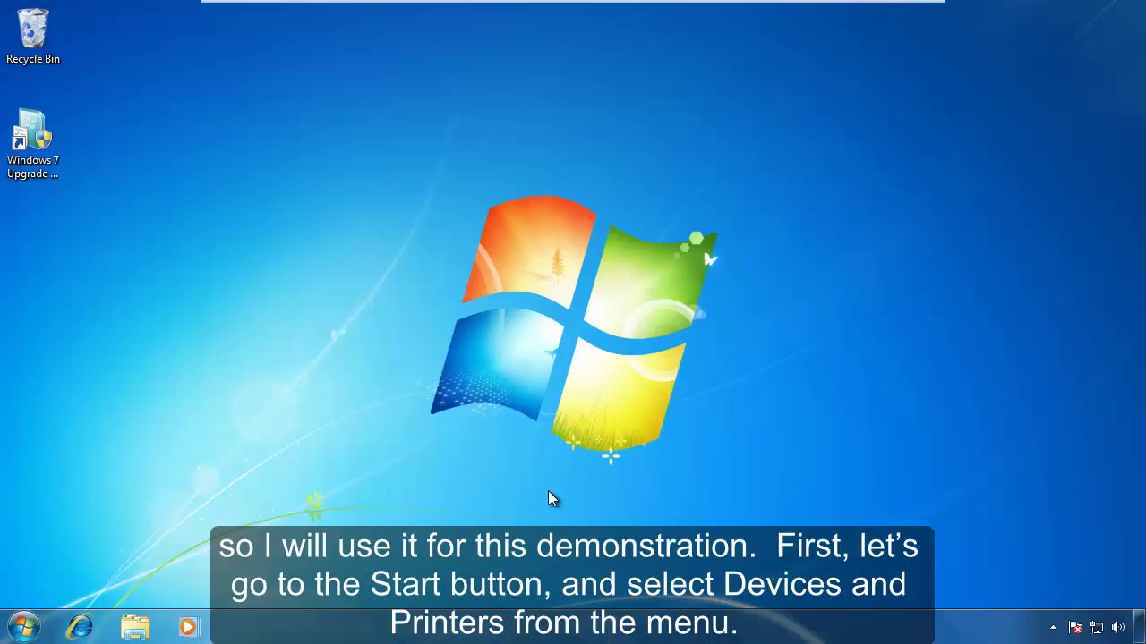
Open the HP LaserJet 1018's printing preferences from Devices and Printers.
{"action": "left_click", "coordinate": [24, 629]}
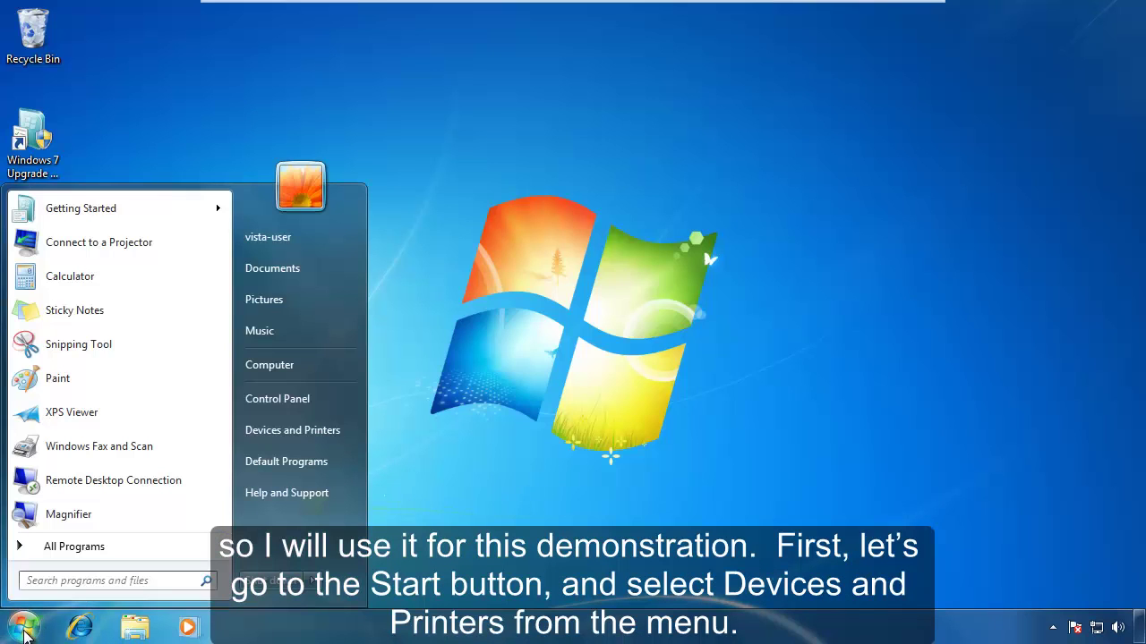
{"action": "left_click", "coordinate": [293, 431]}
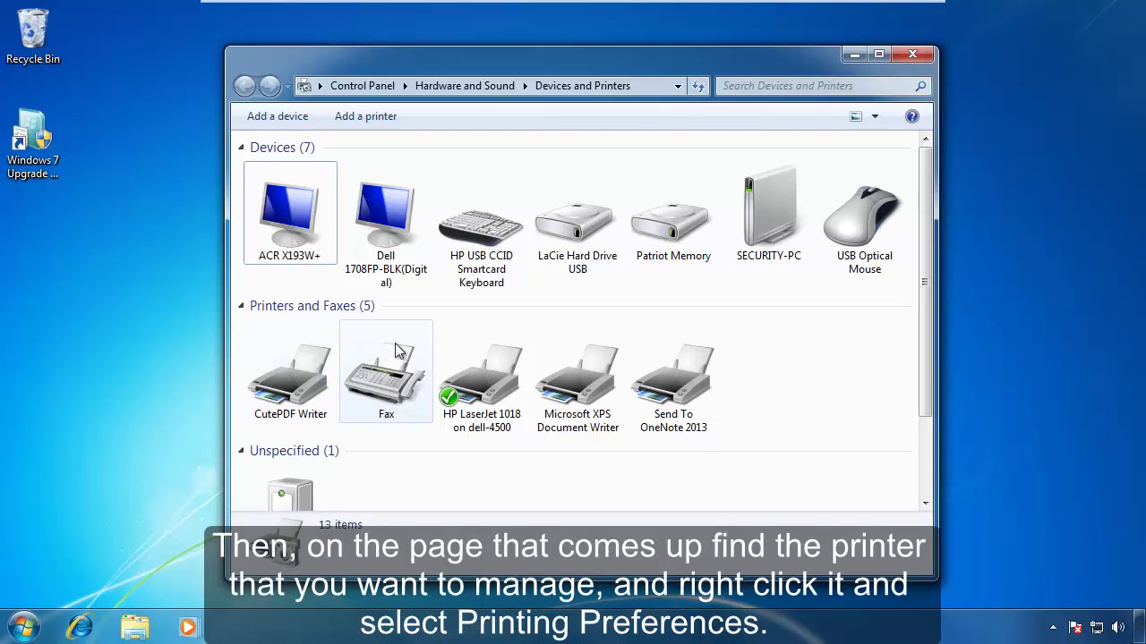
{"action": "right_click", "coordinate": [481, 400]}
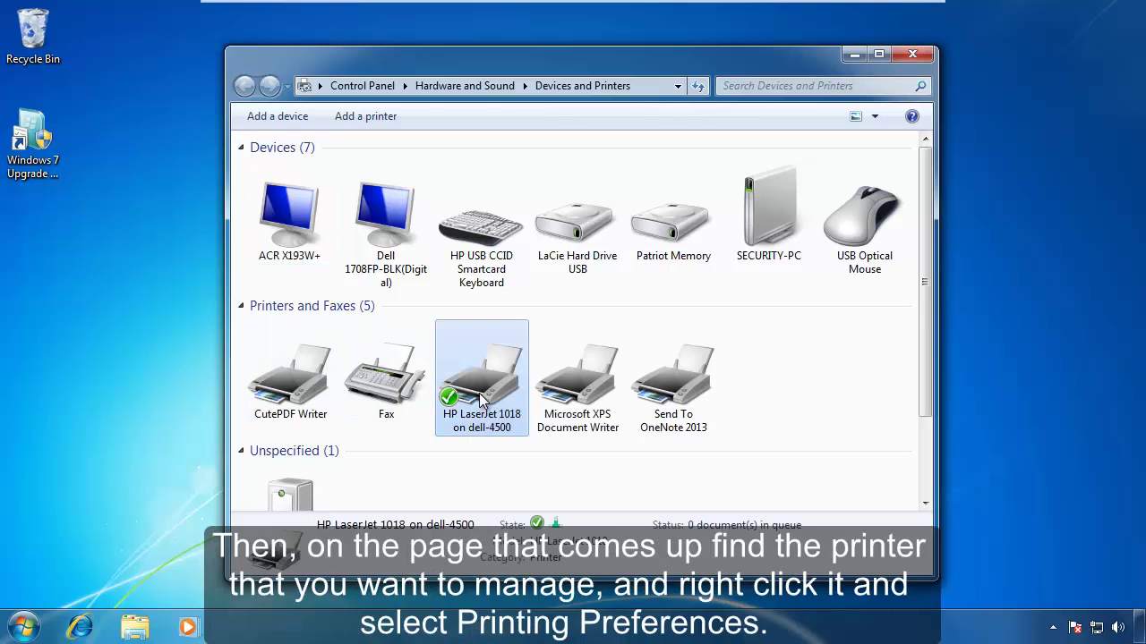
{"action": "left_click", "coordinate": [557, 445]}
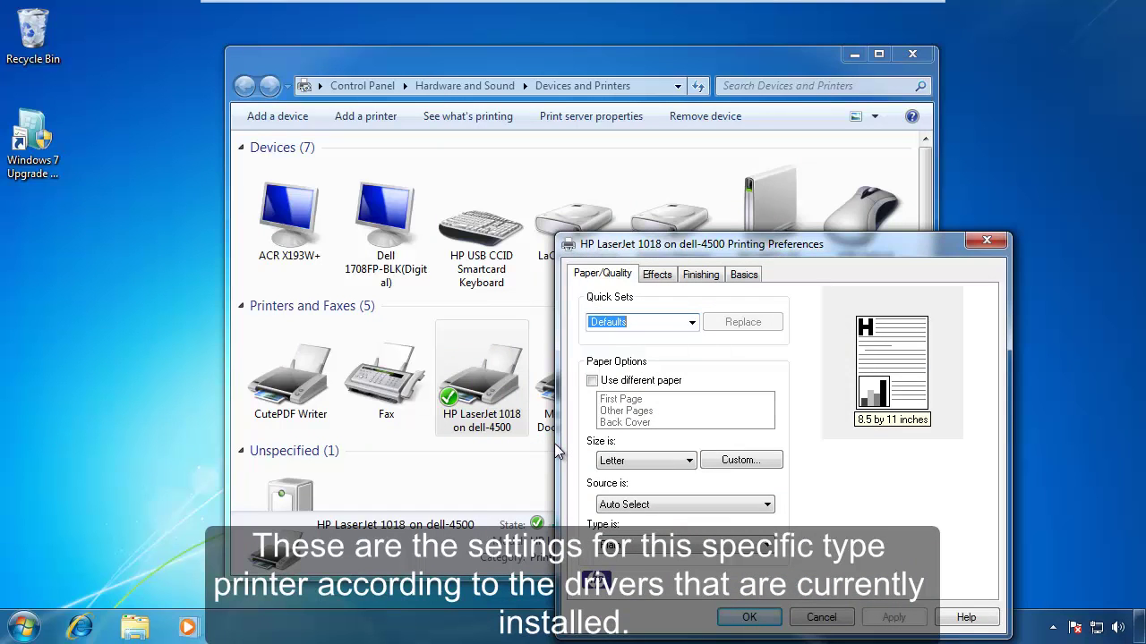
Browse the Effects, Finishing and Basics tabs, then close the printing preferences.
{"action": "left_click", "coordinate": [656, 278]}
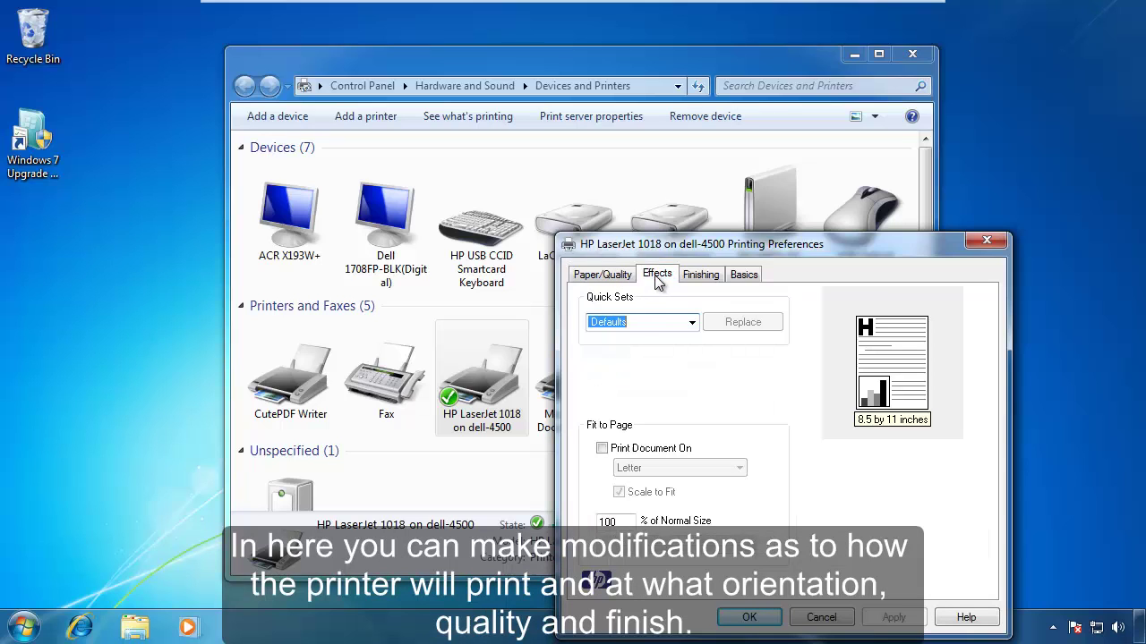
{"action": "left_click", "coordinate": [703, 277]}
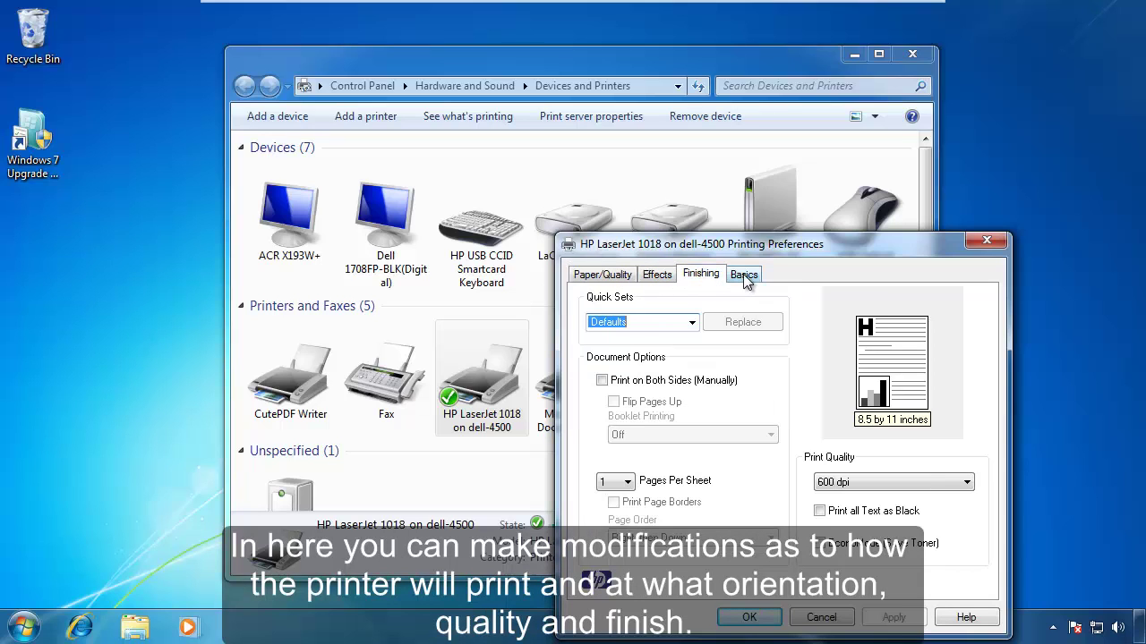
{"action": "left_click", "coordinate": [745, 277]}
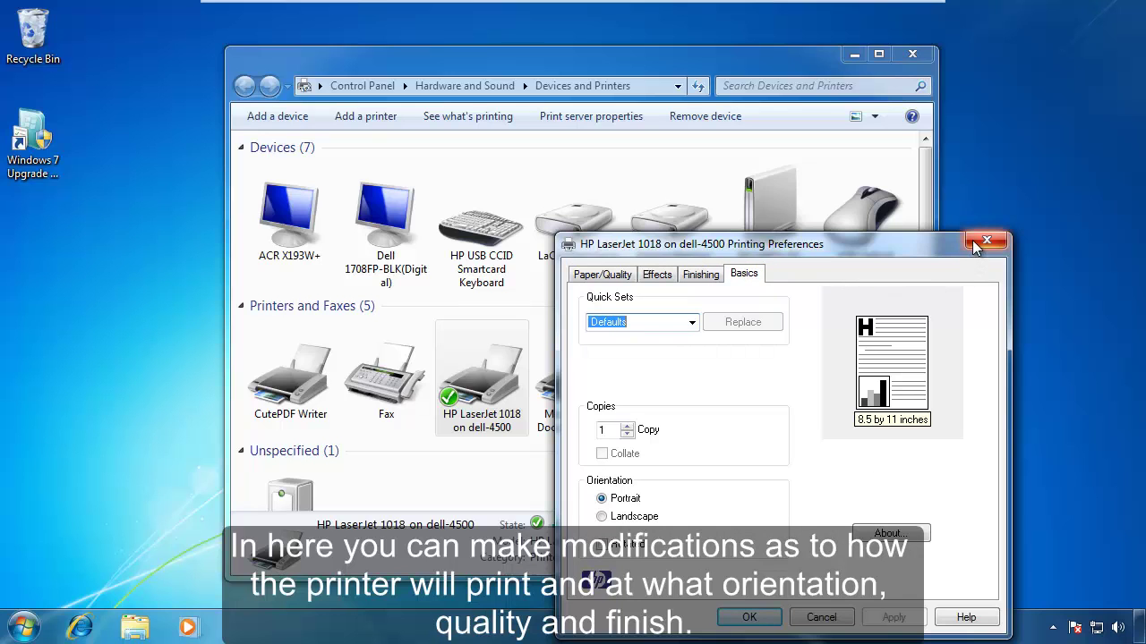
{"action": "left_click", "coordinate": [977, 243]}
{"action": "right_click", "coordinate": [478, 379]}
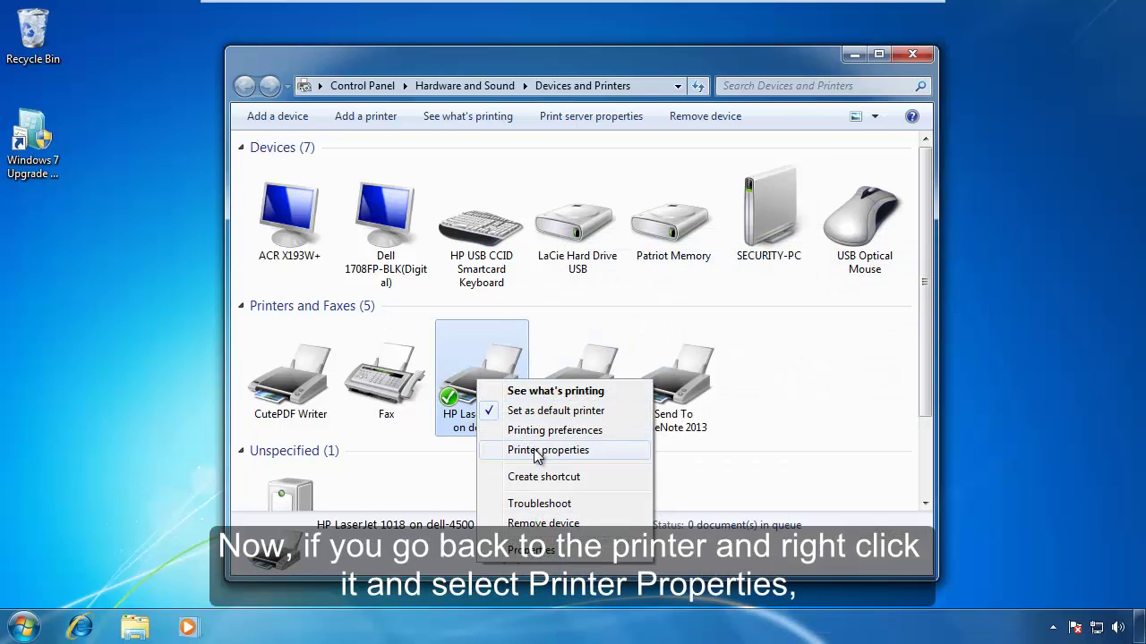
Open the HP LaserJet 1018 printer properties to view its HPLaserJet share and Everyone's Print permission.
{"action": "left_click", "coordinate": [533, 449]}
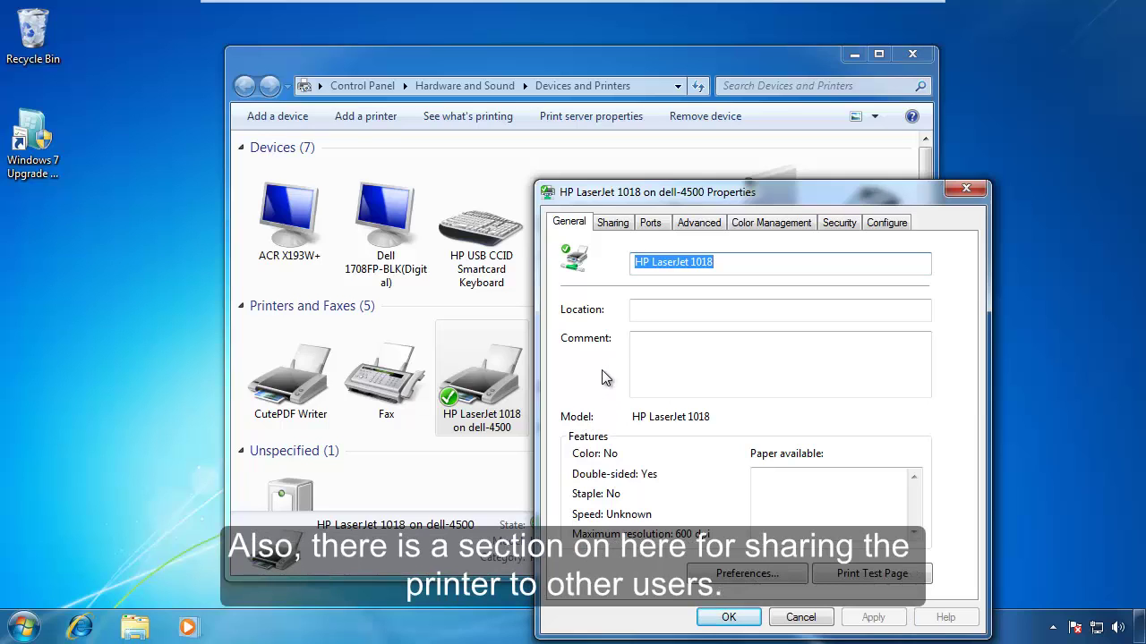
{"action": "left_click", "coordinate": [613, 224]}
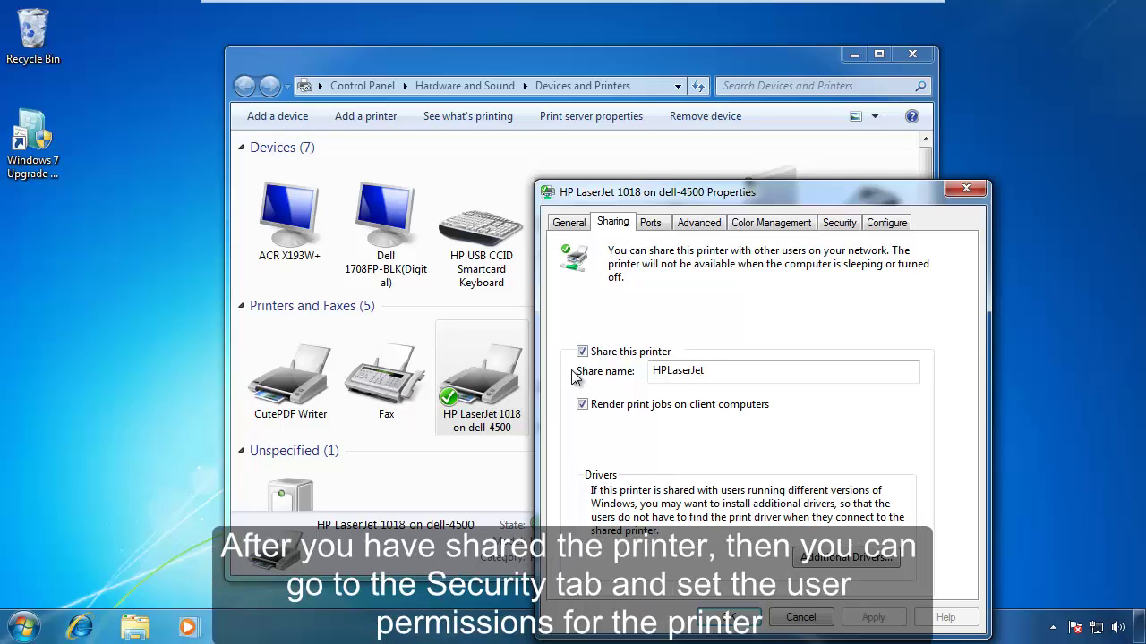
{"action": "left_click", "coordinate": [840, 223]}
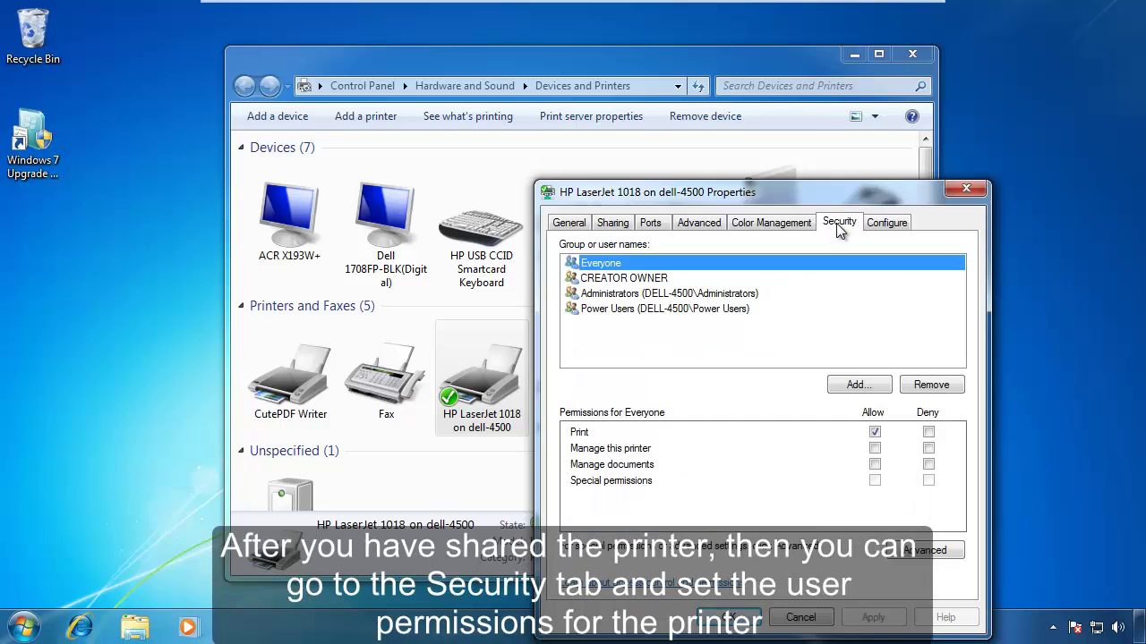